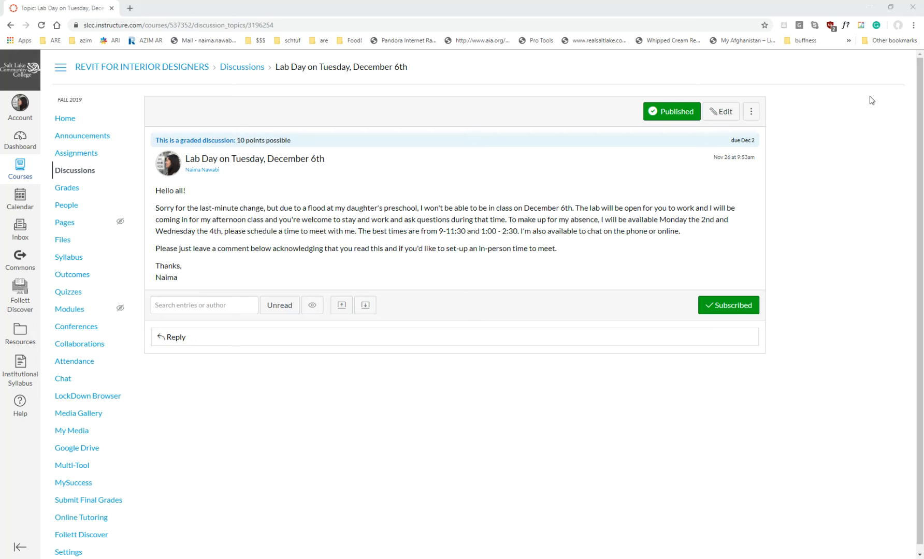
Switch from the browser to the tiny house project in Revit and open the Enscape Asset Library.
click(869, 7)
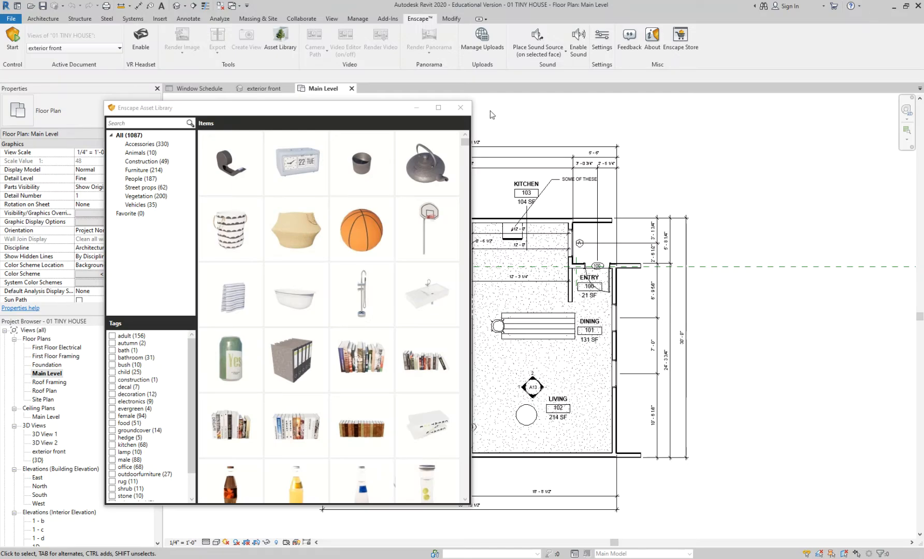
click(461, 107)
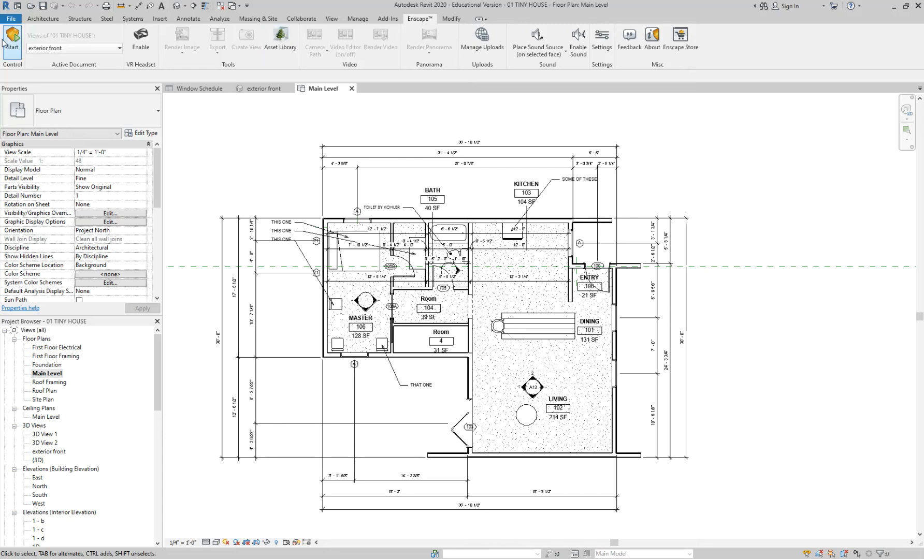
click(273, 43)
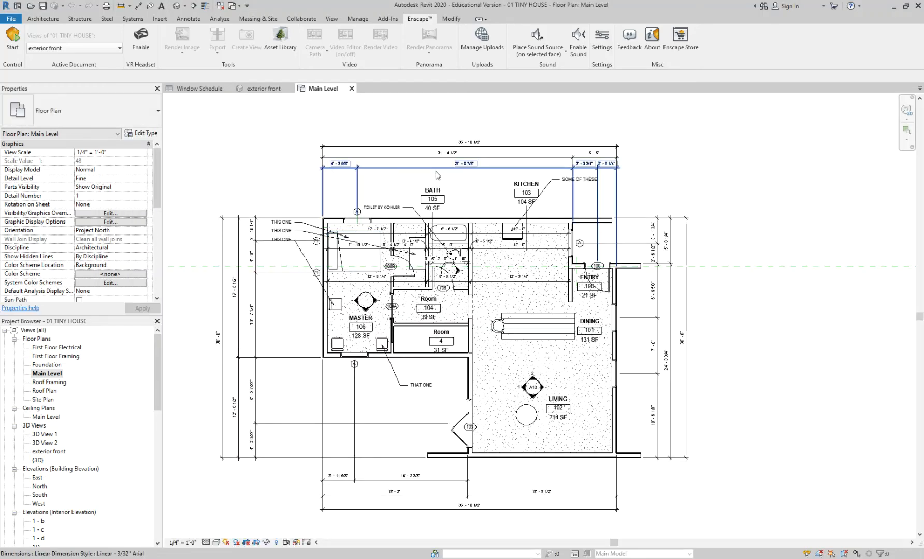
click(285, 43)
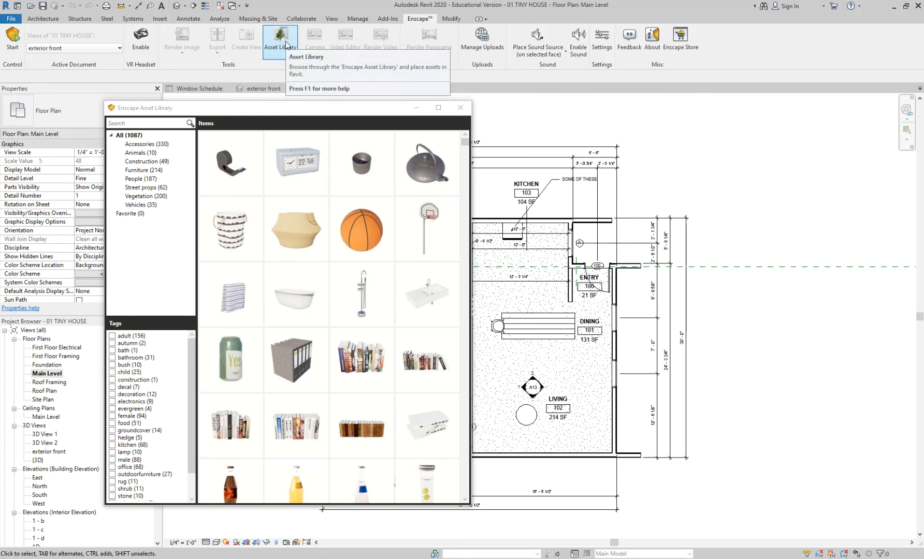
Search the asset library for "birds", look over the matching assets, and clear the search.
click(154, 123)
text(birds)
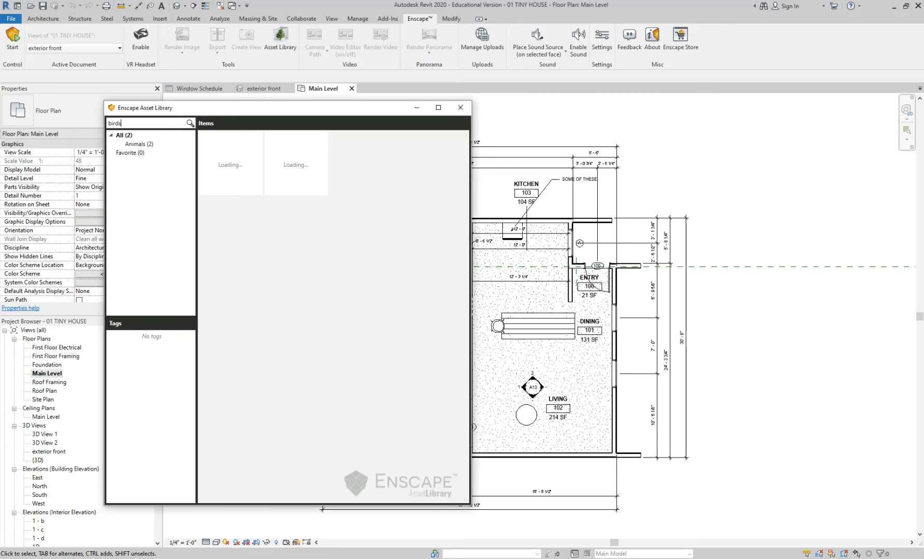
mouse_move(236, 177)
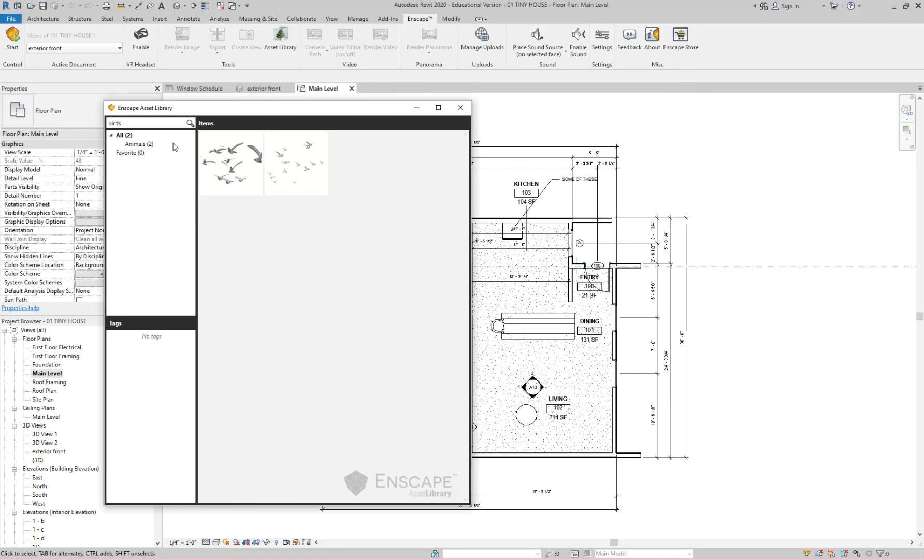
drag(126, 123, 95, 120)
key(BackSpace)
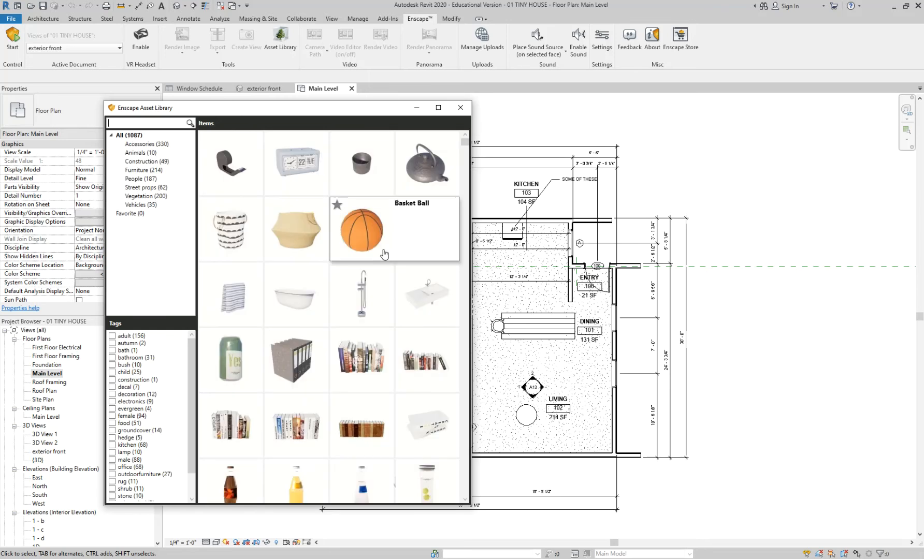
Place the Enscape Books asset on the dining table in the Main Level floor plan.
click(366, 361)
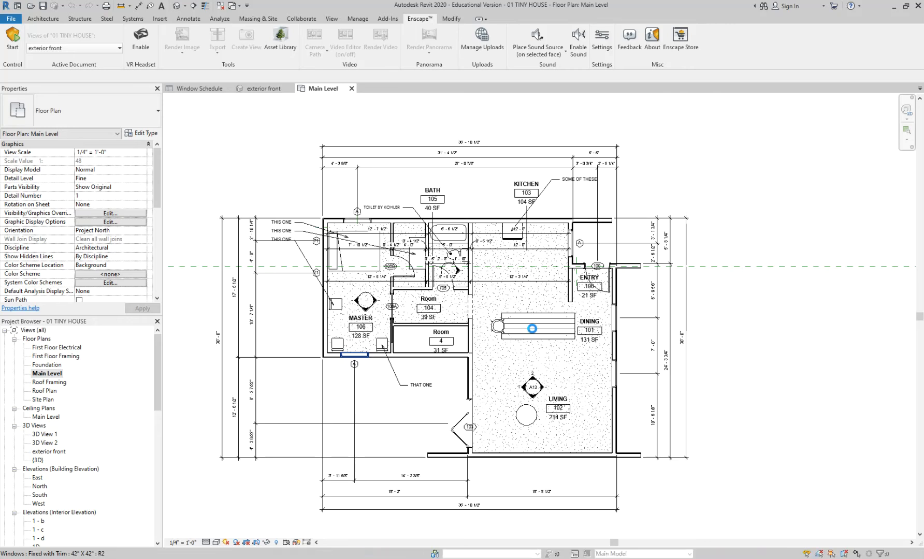
scroll(531, 328, up, 5)
scroll(538, 328, up, 3)
scroll(456, 308, up, 1)
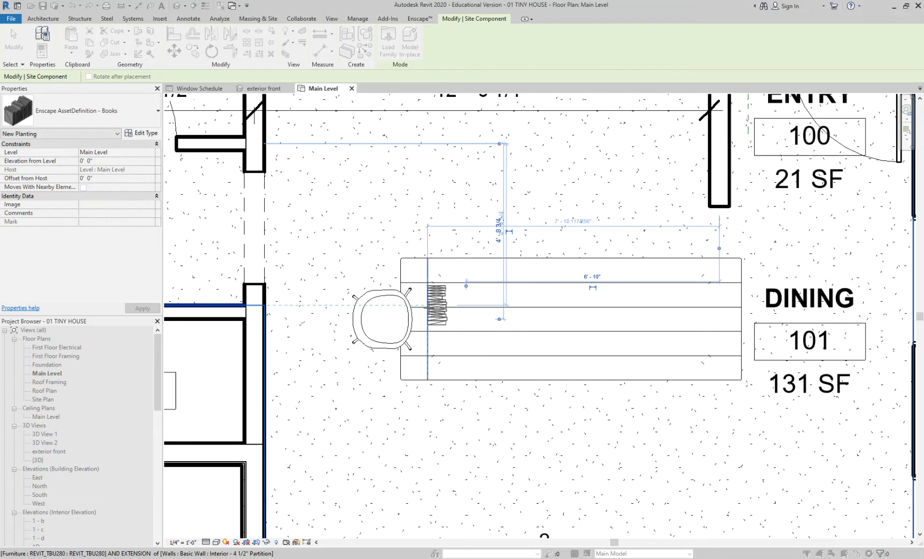
scroll(435, 319, down, 2)
click(471, 310)
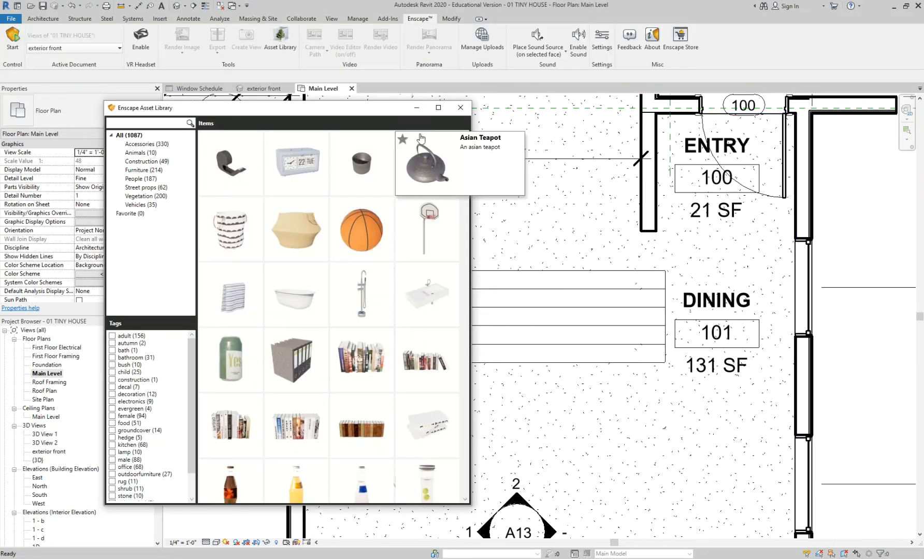
Minimize the asset library and set the Main Level plan's visual style to Wireframe.
click(417, 109)
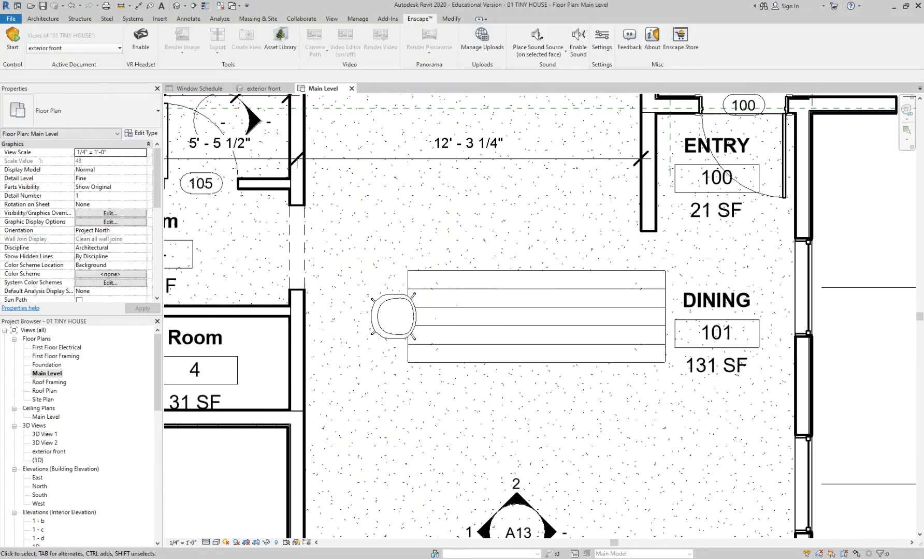
click(216, 543)
click(235, 484)
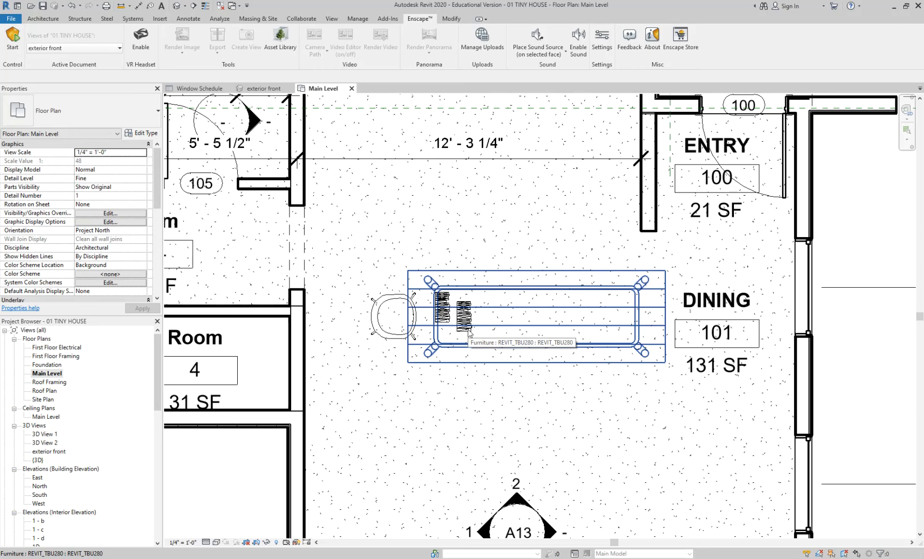
Reopen the asset library, widen its window, browse the chairs, couches and tables in the Furniture category, and close it.
click(281, 37)
scroll(389, 258, down, 5)
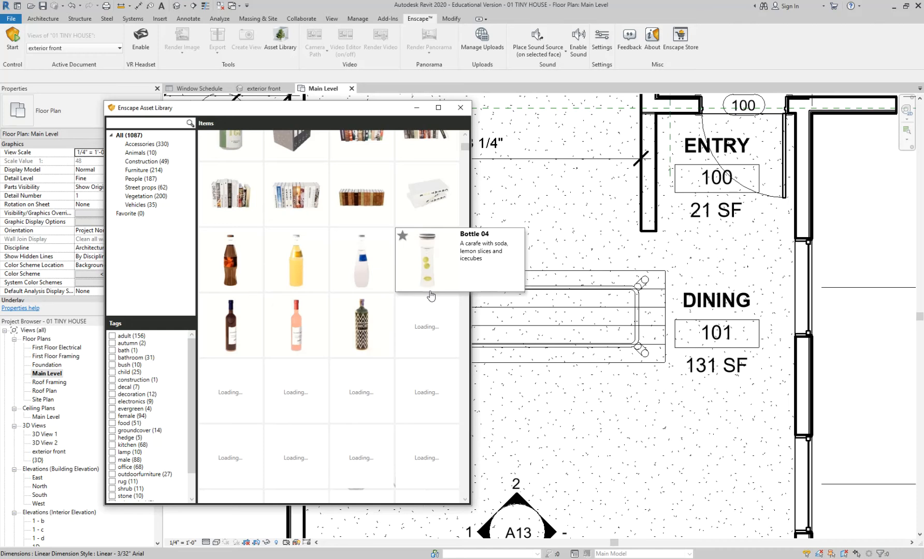
scroll(431, 296, down, 2)
scroll(431, 296, down, 3)
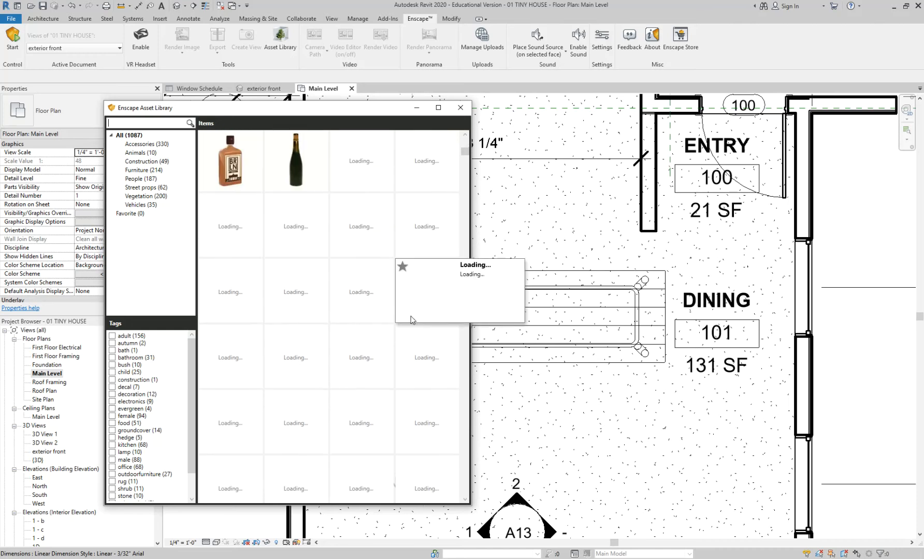
click(147, 171)
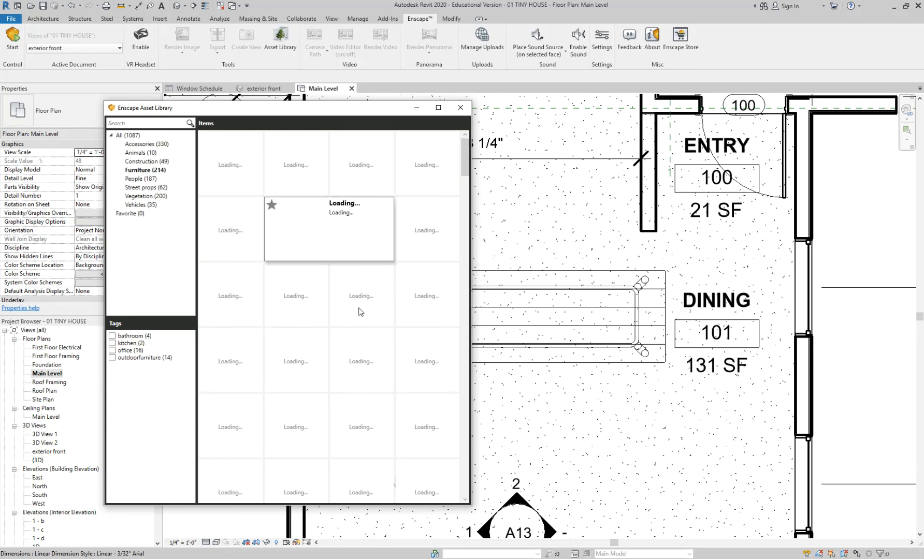
drag(473, 324, 525, 324)
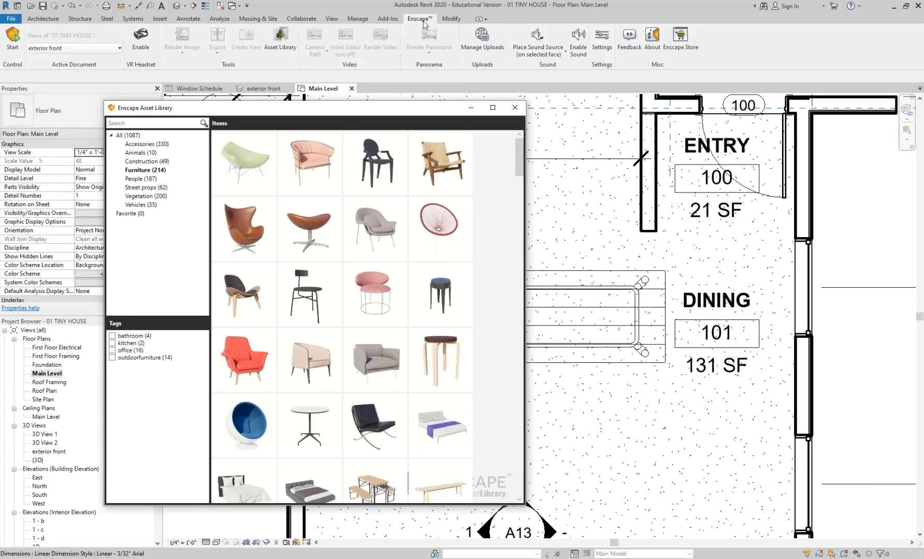
scroll(462, 295, down, 3)
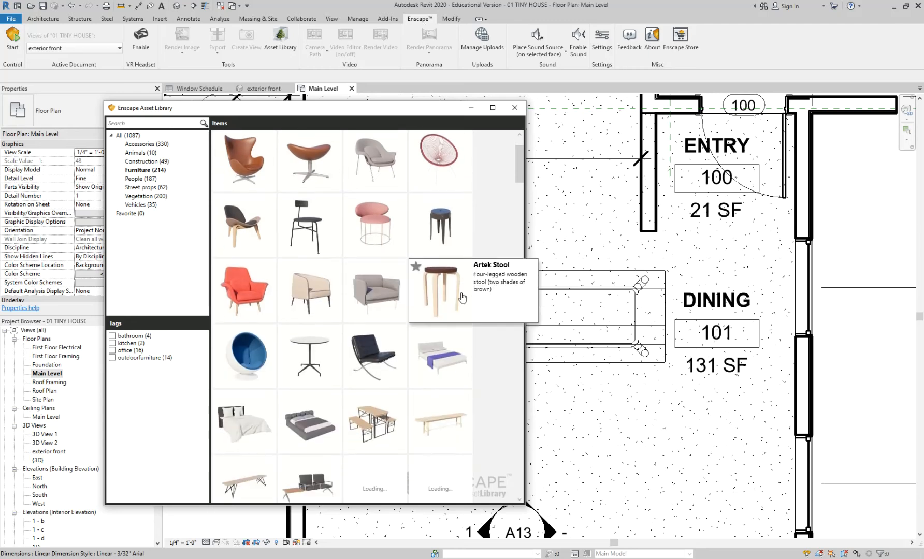
scroll(462, 296, down, 5)
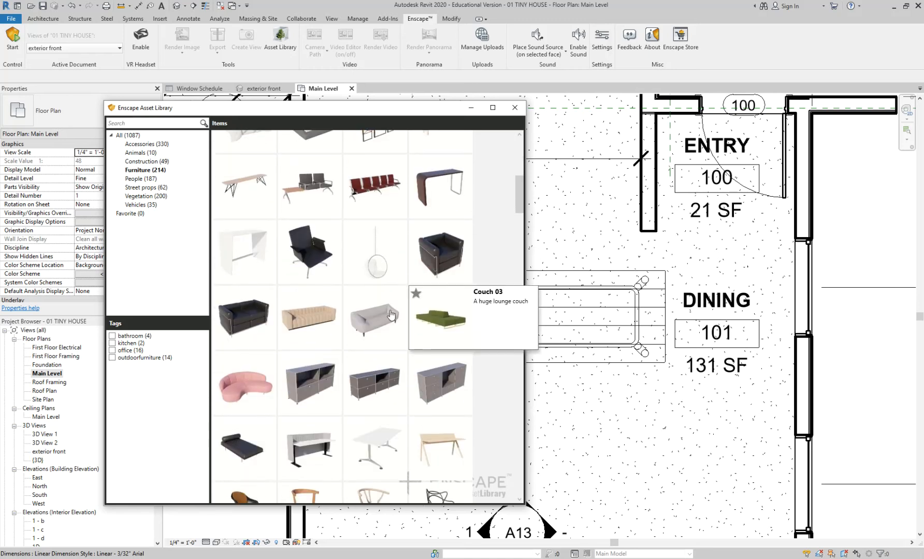
scroll(375, 320, down, 6)
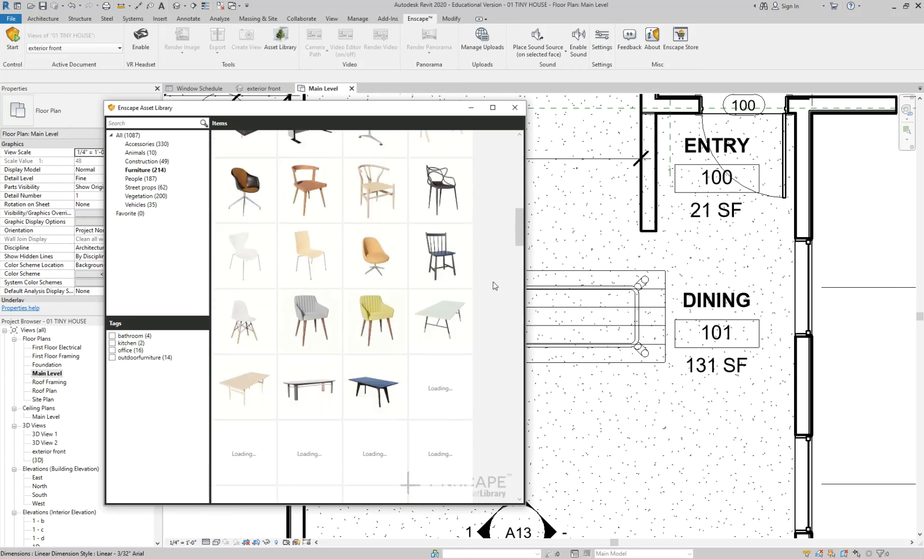
scroll(496, 286, down, 2)
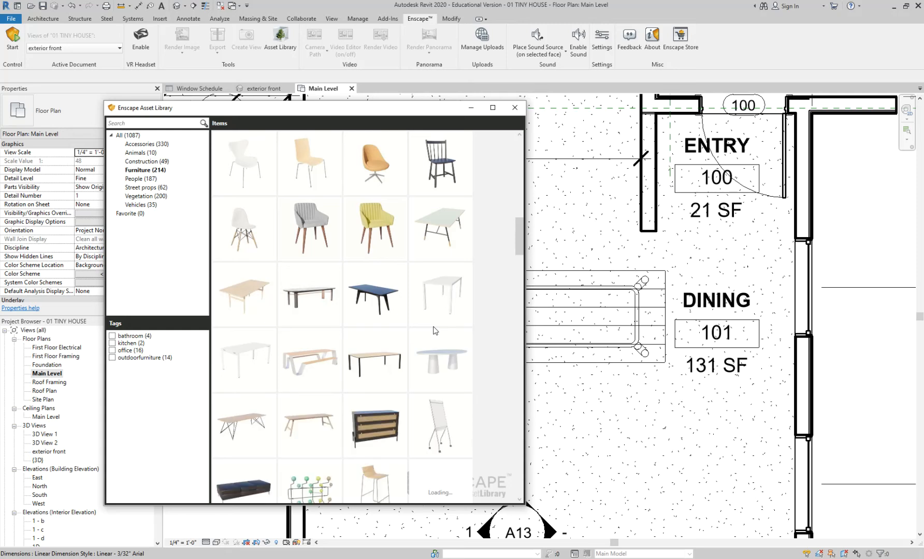
click(515, 107)
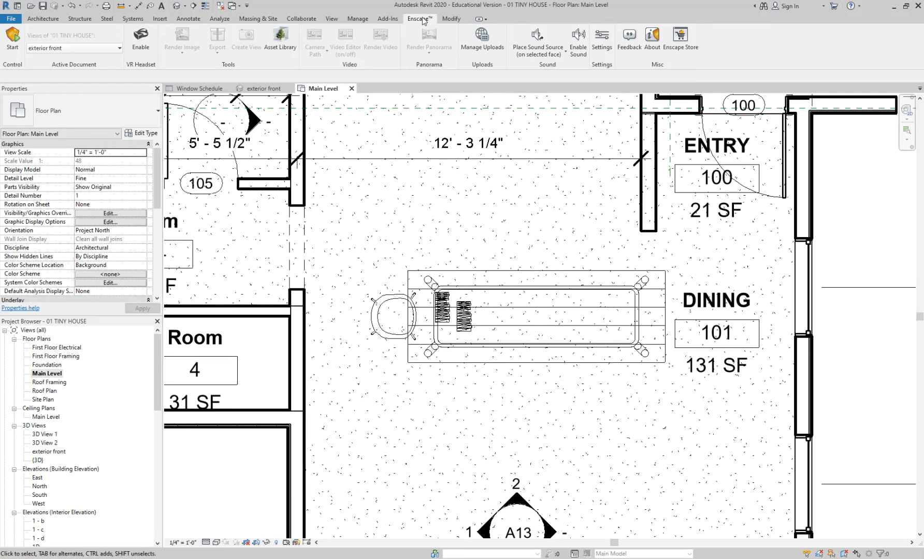
Open the asset library again, look over the Vegetation category, and close the library.
click(280, 41)
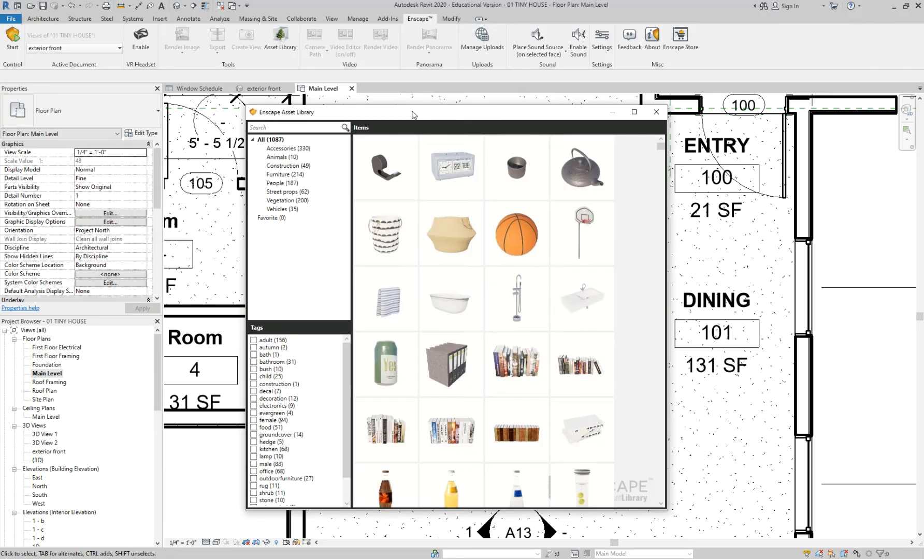
click(293, 202)
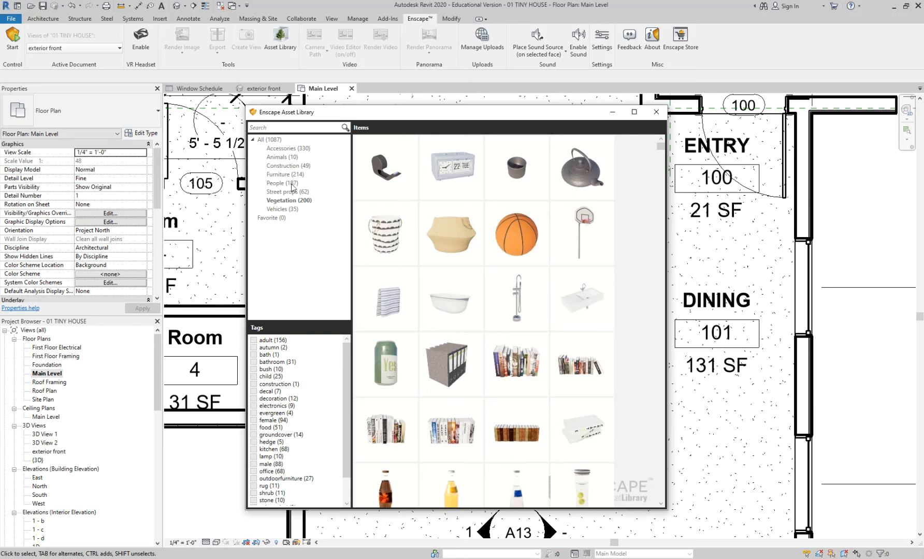
mouse_move(559, 253)
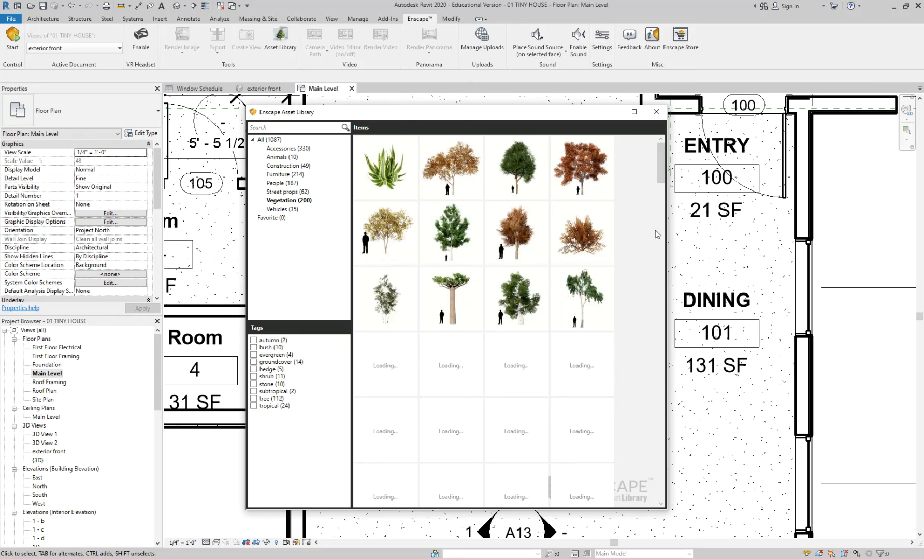
click(656, 112)
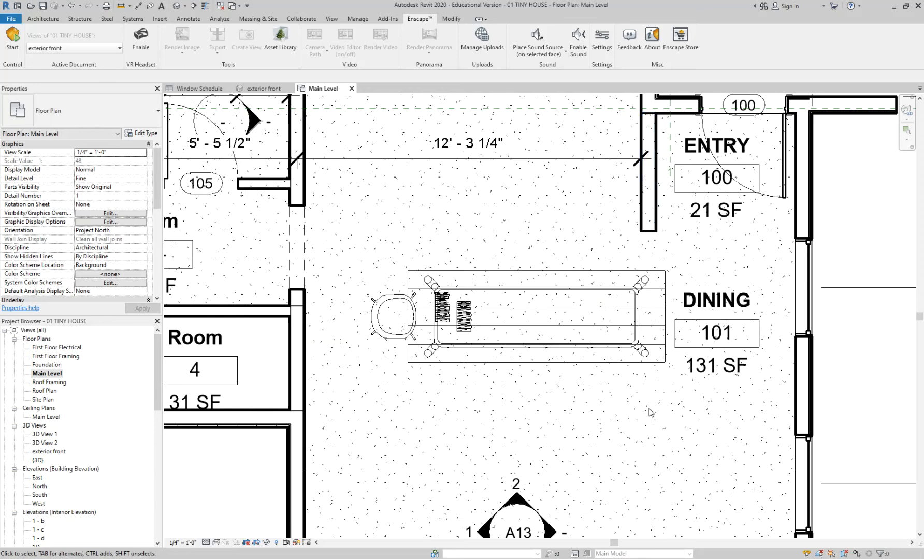
Create a rectangular callout around the kitchen in the Main Level floor plan.
scroll(651, 412, down, 2)
scroll(651, 413, down, 3)
scroll(624, 339, down, 1)
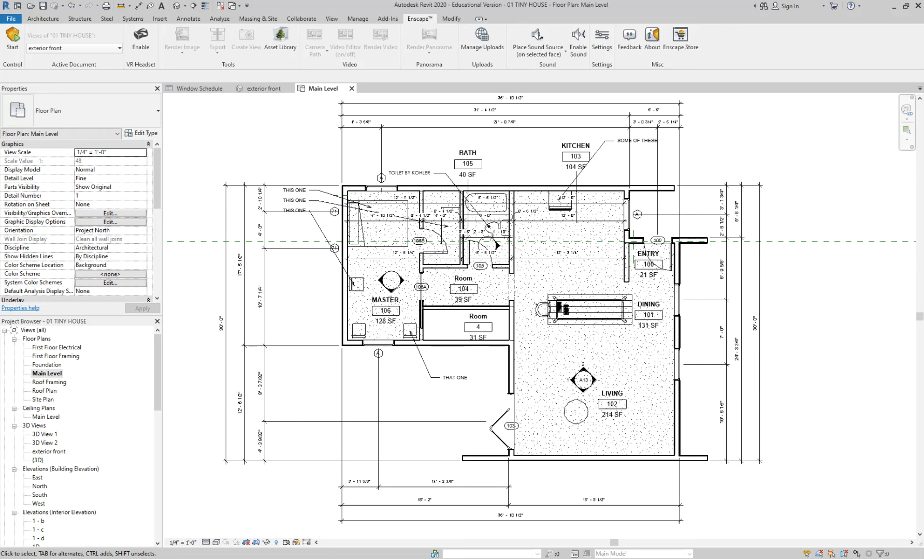
click(331, 19)
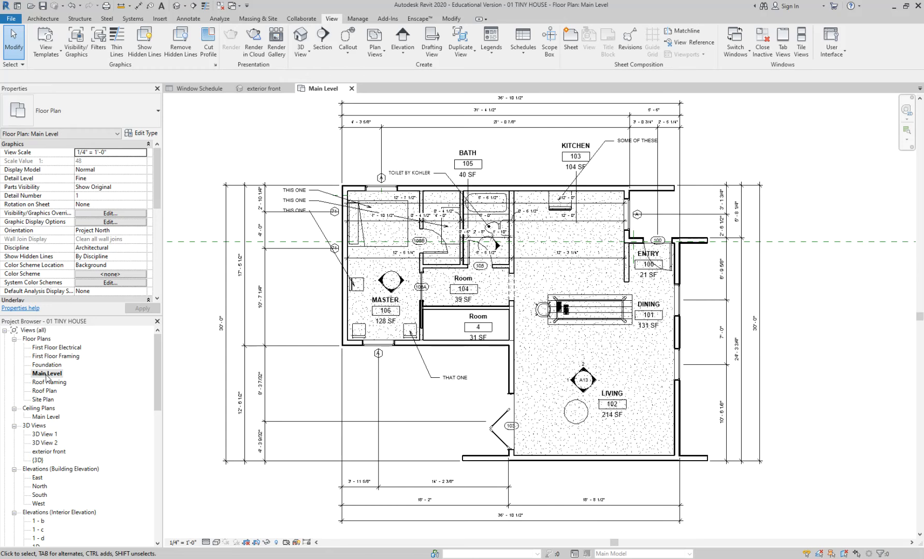
scroll(616, 218, up, 3)
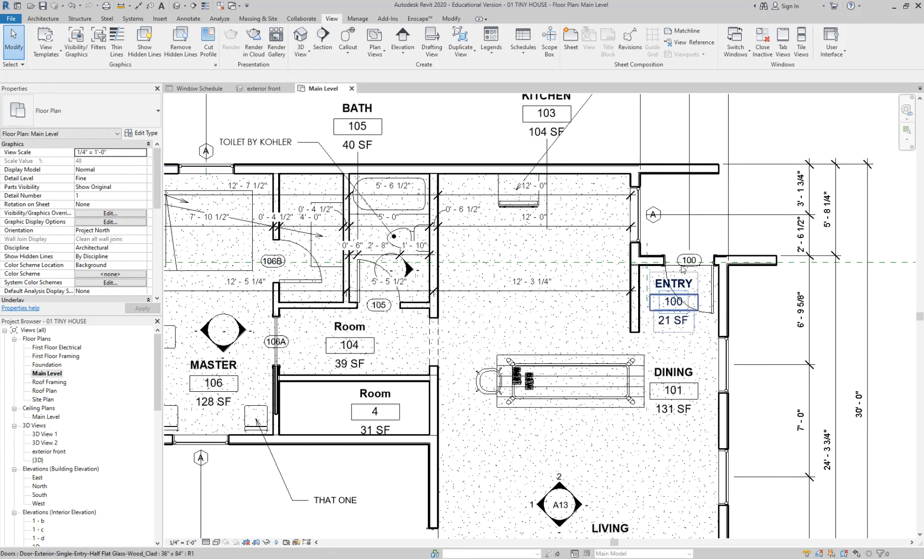
middle_drag(448, 134, 417, 217)
click(348, 40)
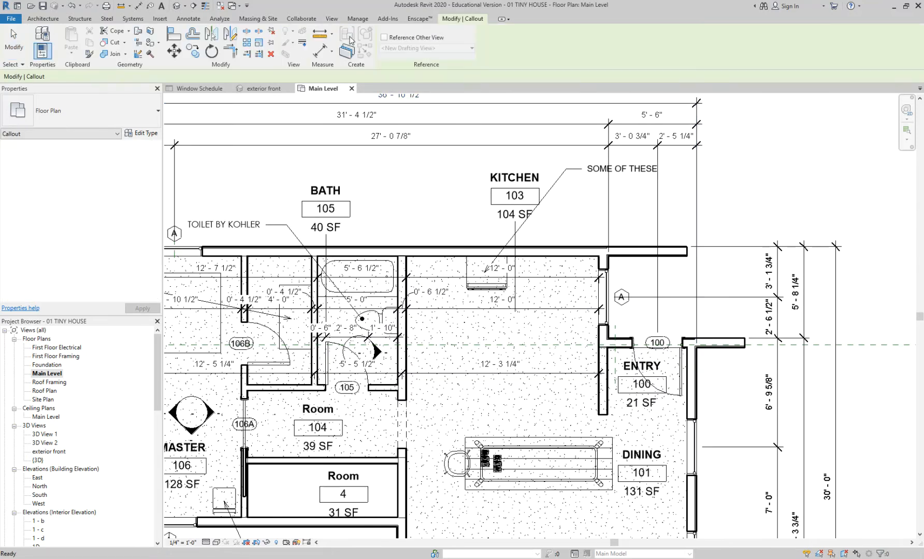
click(388, 235)
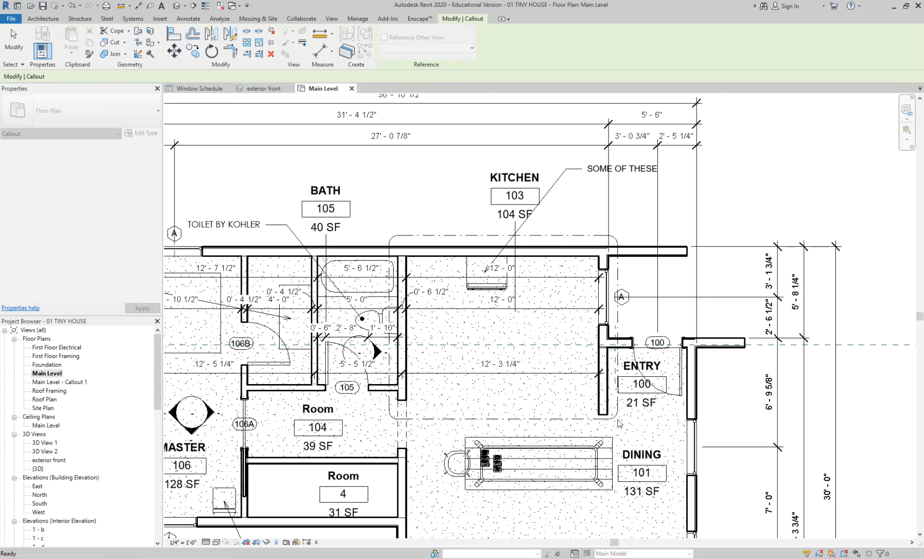
click(617, 420)
Inspect the new callout view's properties and its boundary around the kitchen, and clear the selection.
scroll(645, 241, down, 2)
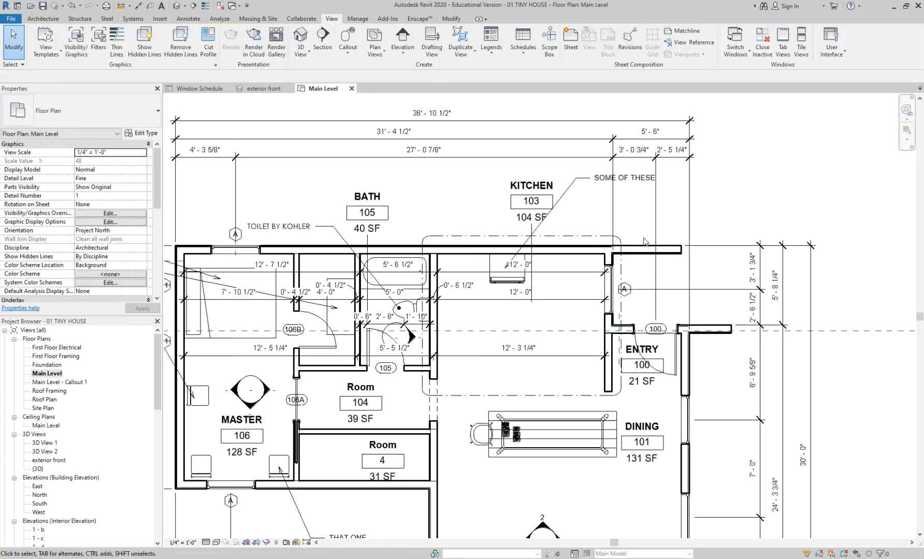
click(76, 384)
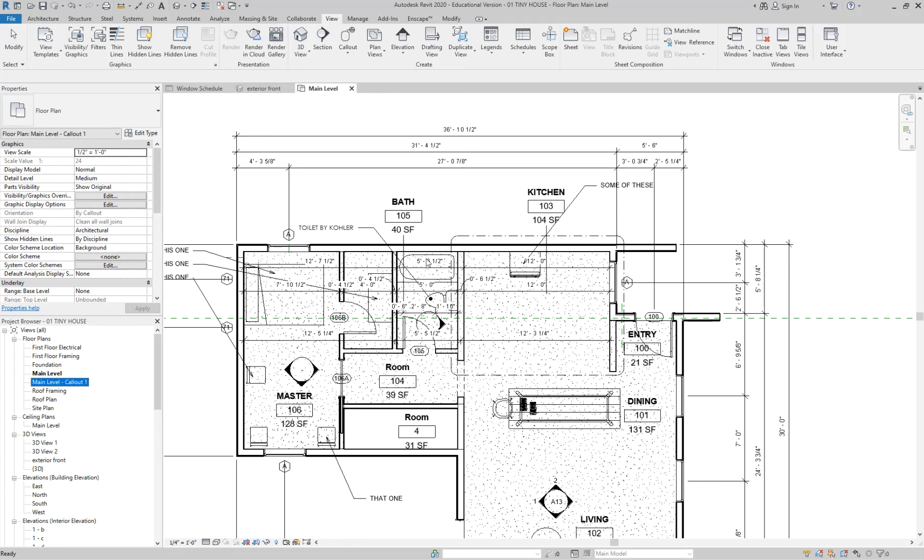
click(473, 216)
click(472, 236)
scroll(474, 240, down, 1)
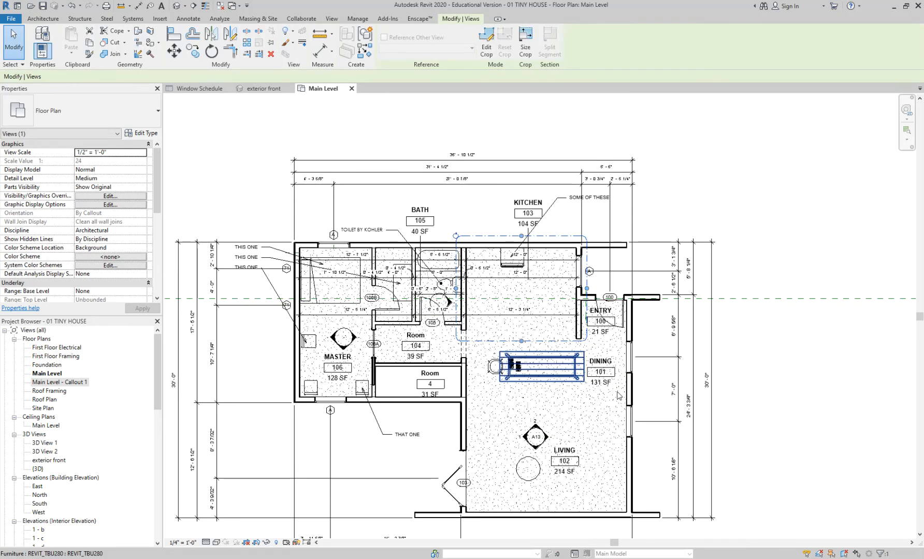
scroll(576, 338, up, 1)
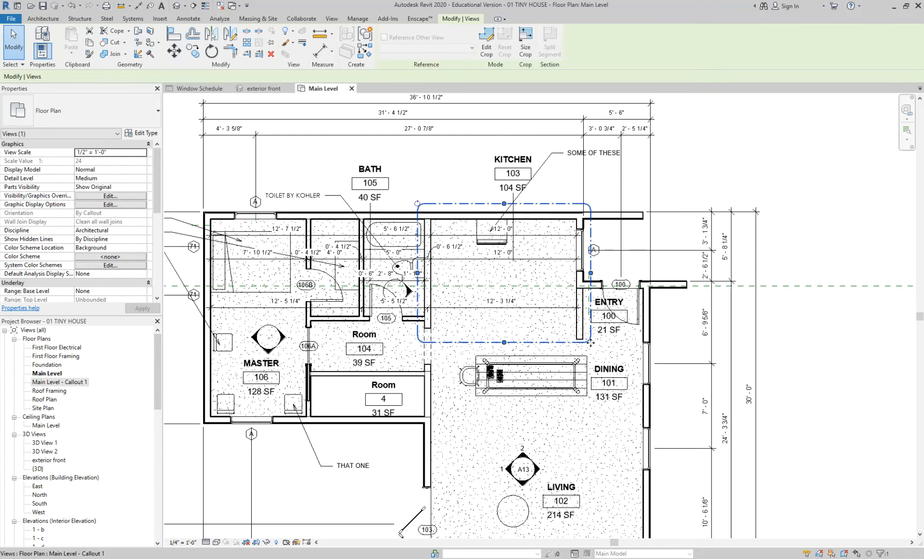
click(450, 163)
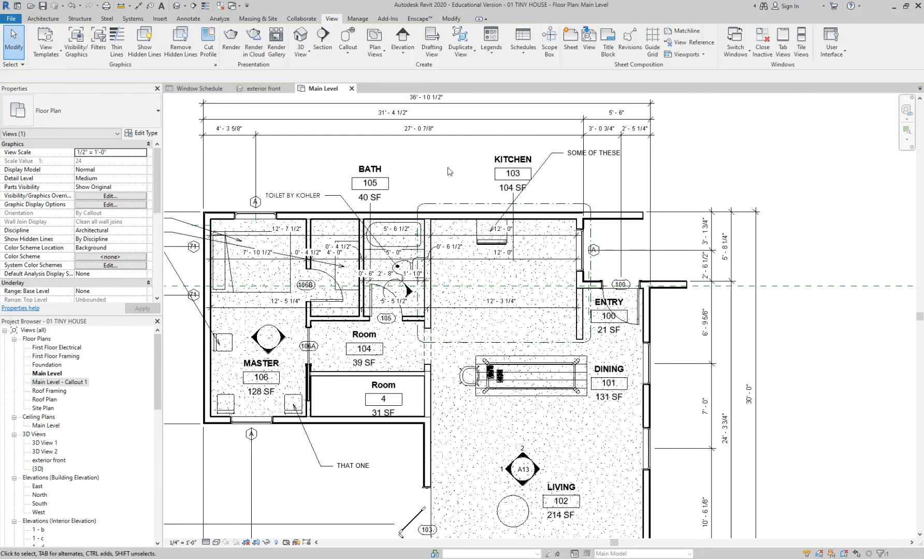
Look through the Main Level plan's annotation category visibility overrides with the kitchen callout selected, keeping annotation categories shown.
click(447, 205)
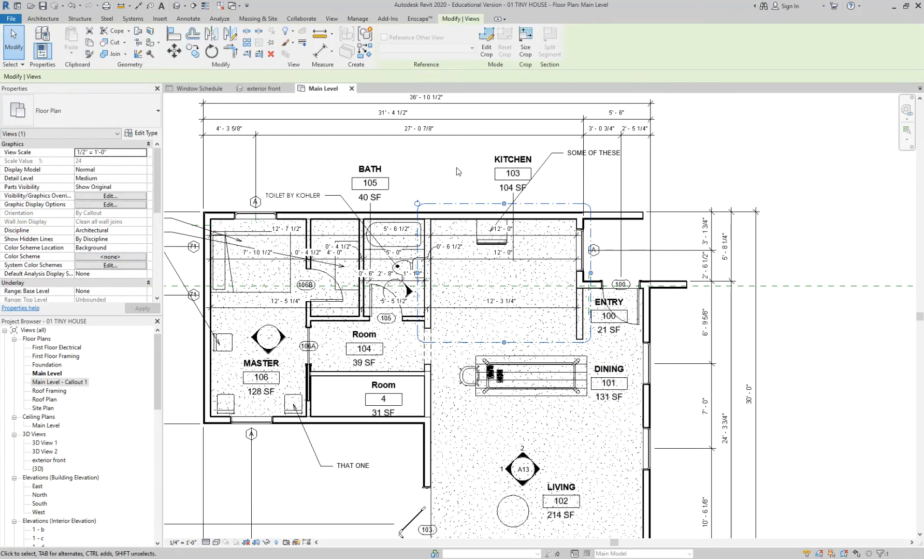
key(v)
key(g)
click(422, 123)
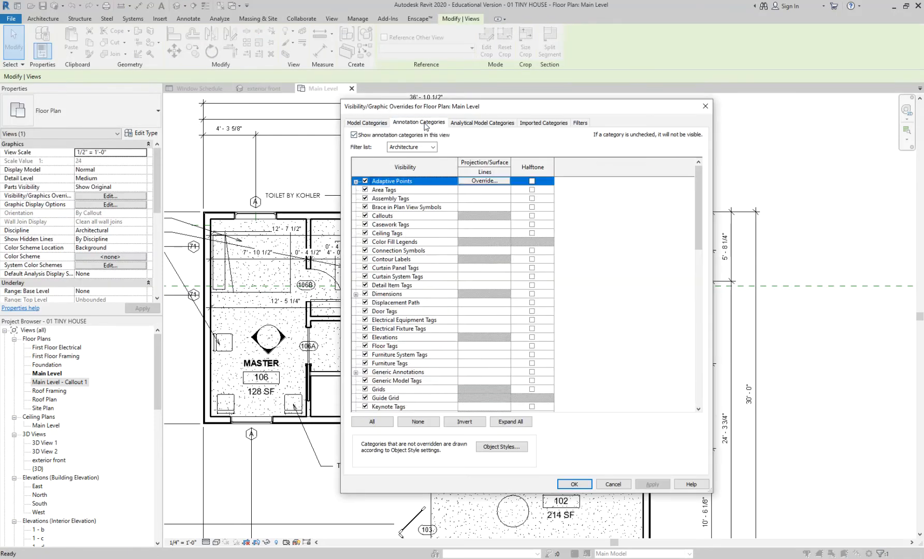
click(354, 135)
click(354, 135)
scroll(674, 326, down, 6)
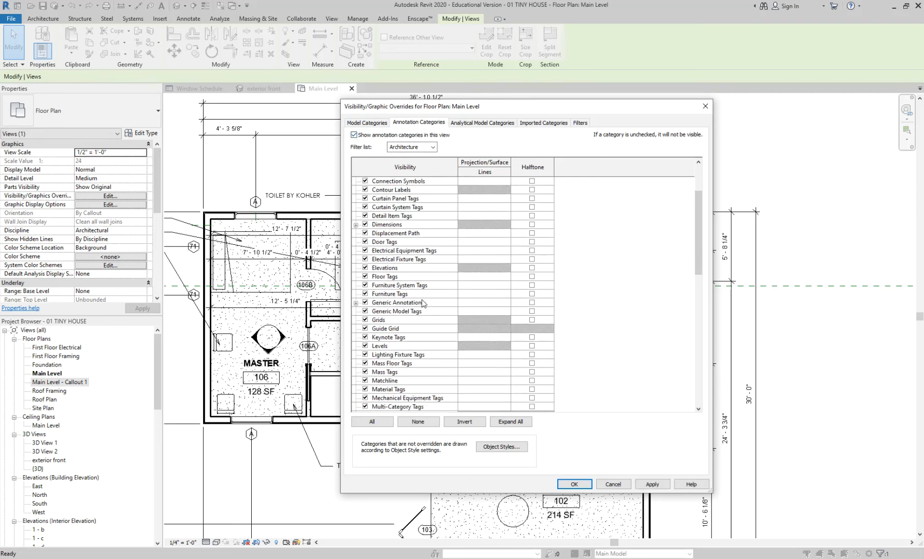
drag(698, 238, 695, 413)
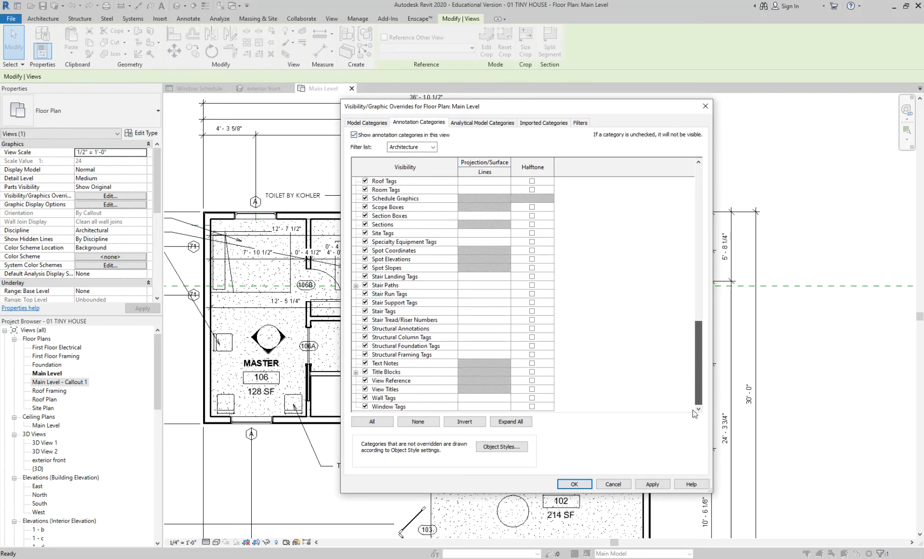
click(574, 484)
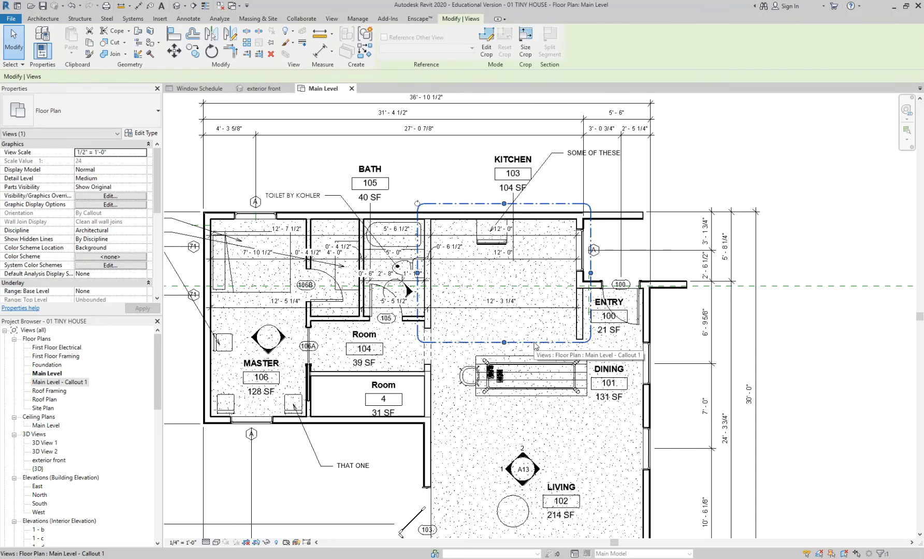
scroll(466, 300, up, 3)
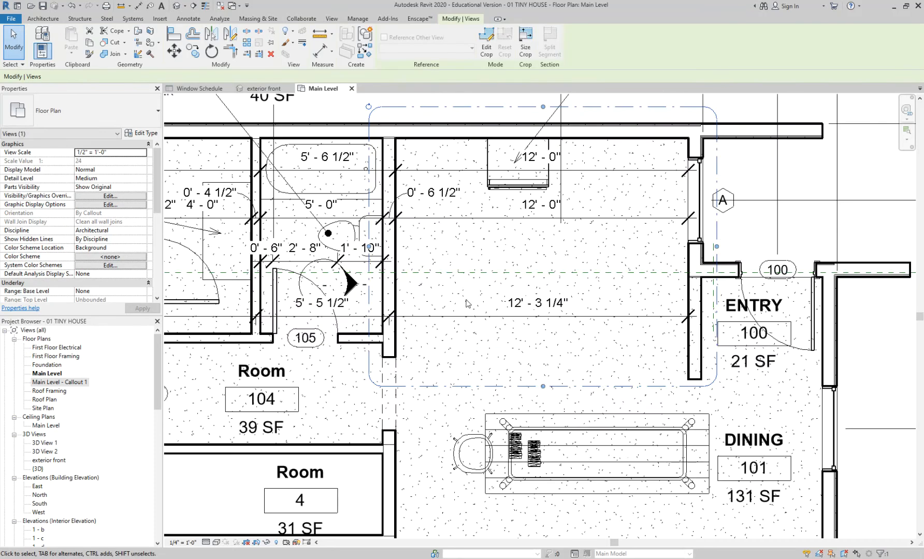
scroll(466, 303, down, 3)
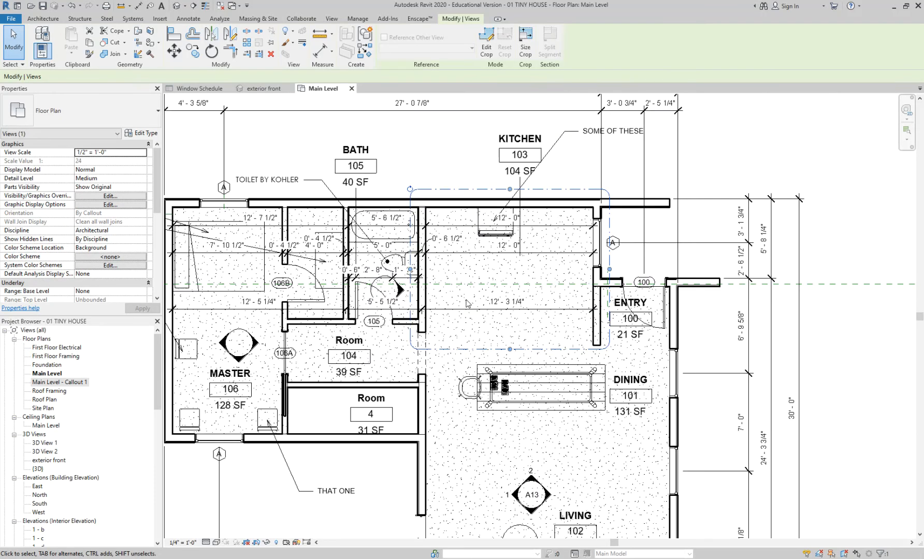
scroll(468, 304, down, 2)
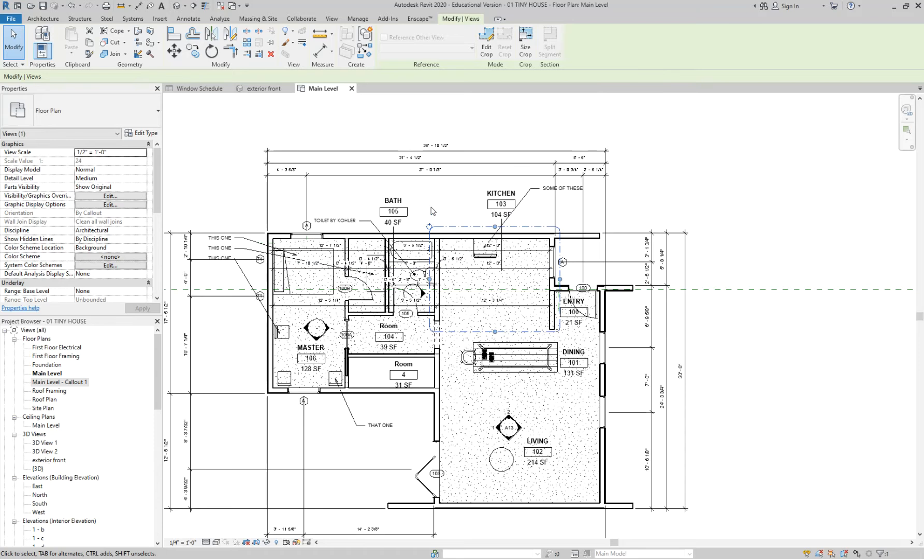
click(430, 216)
middle_drag(447, 208, 485, 208)
Rename the floor plan view Main Level - Callout 1 to "Kitchen Enlarged Plan".
right_click(82, 383)
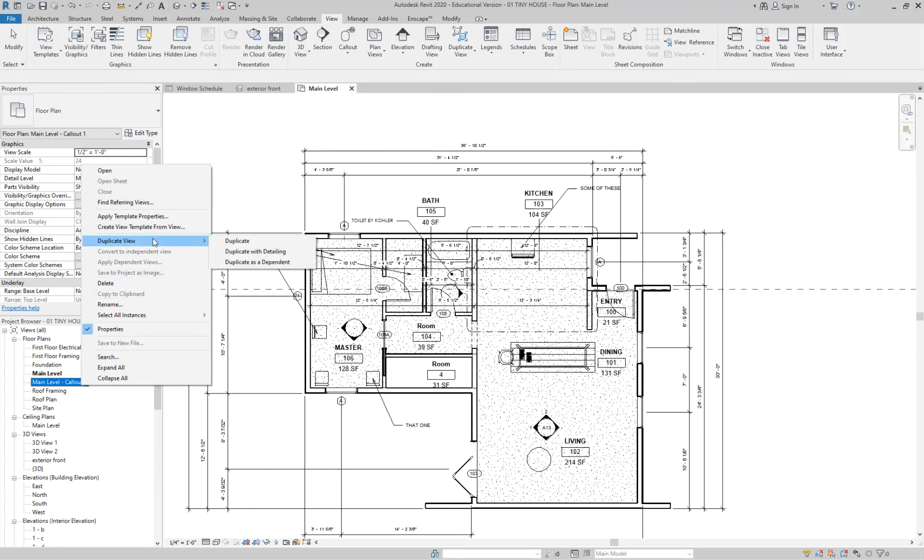
click(40, 387)
click(40, 388)
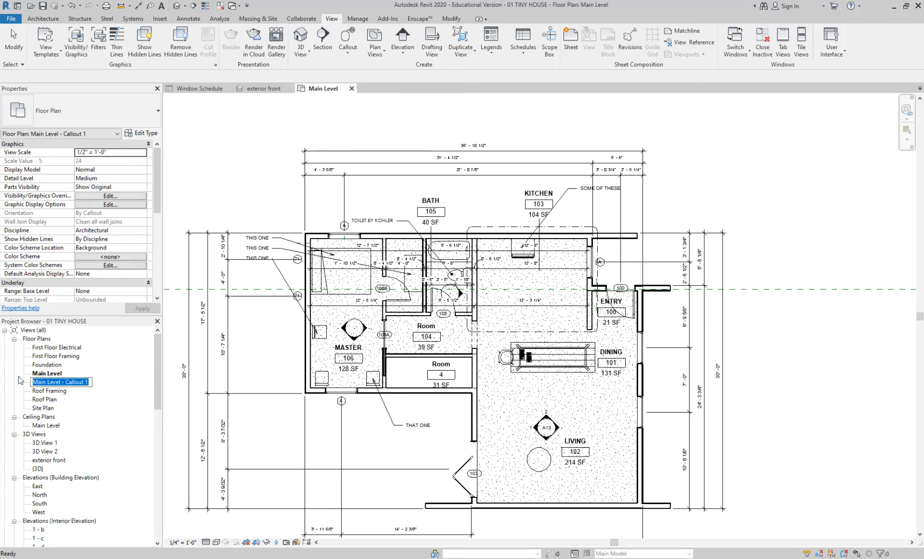
text(Kitchen Enlarged Plan)
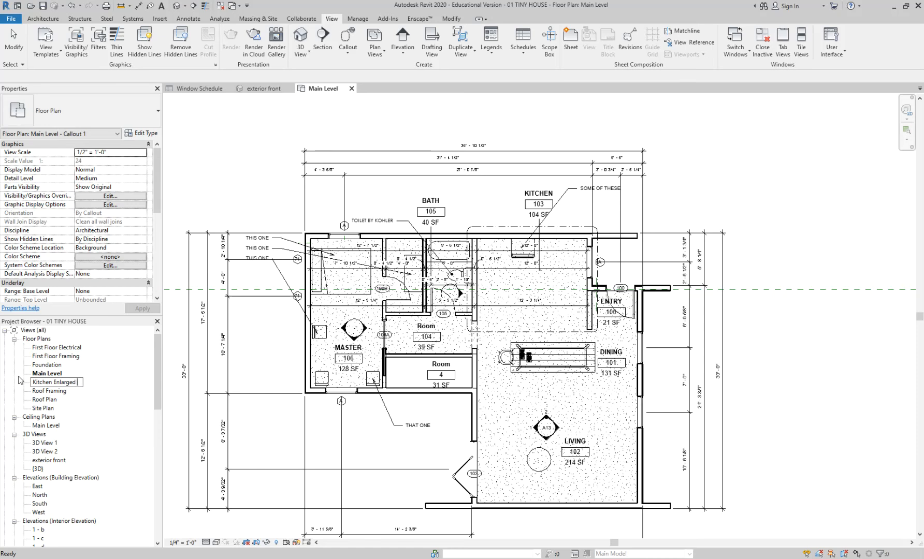
key(Return)
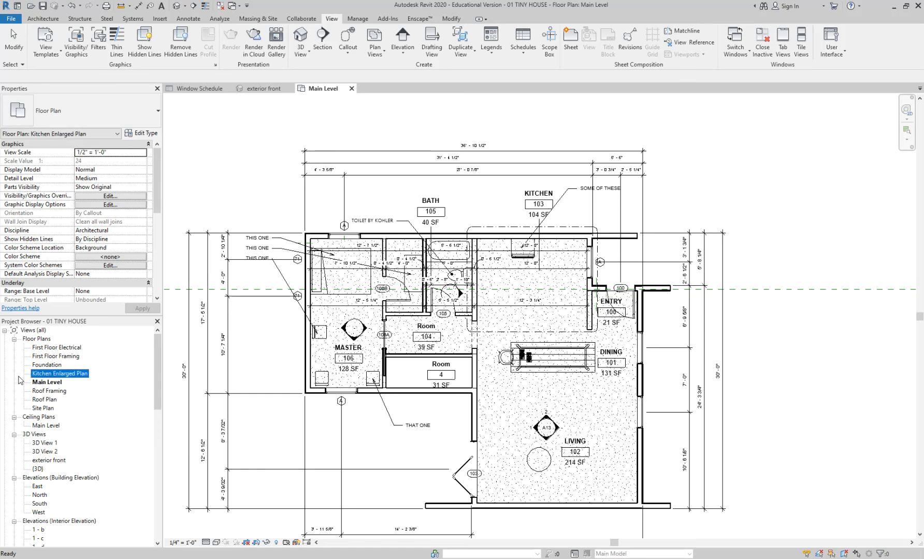
Select the Kitchen Enlarged Plan callout in the Main Level floor plan to check its boundary.
click(80, 373)
click(97, 389)
scroll(359, 341, up, 3)
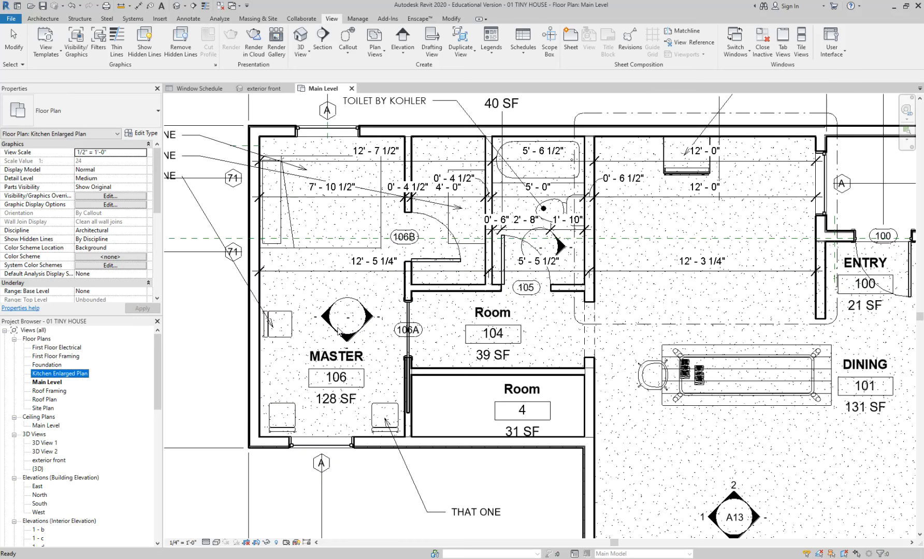
scroll(388, 318, down, 1)
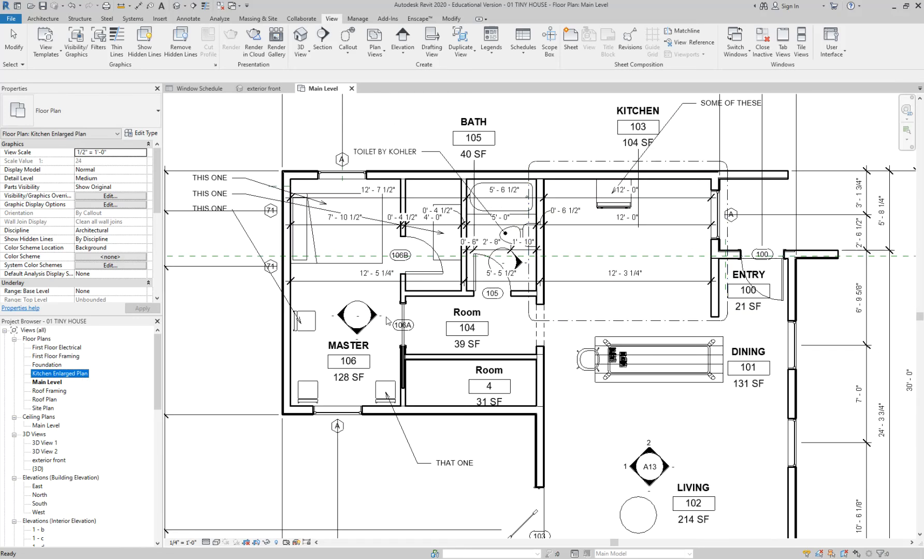
click(588, 163)
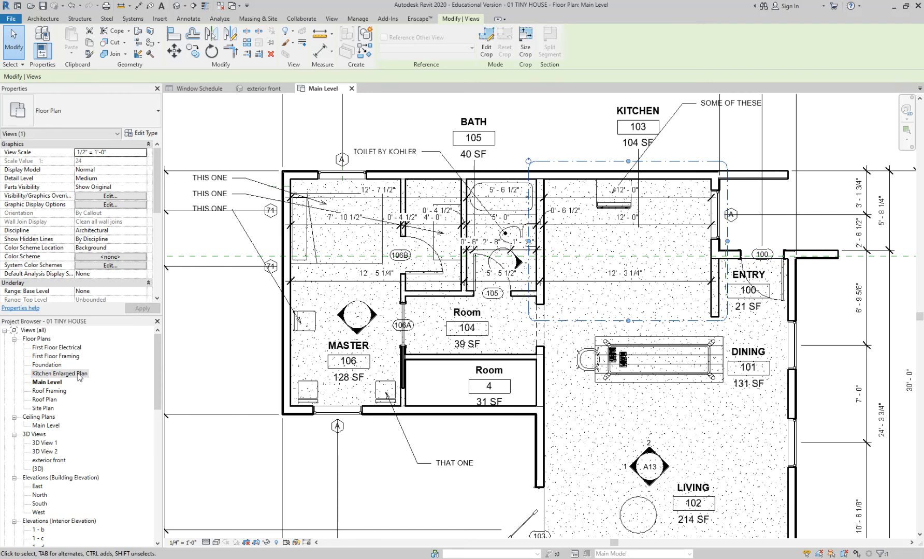
Look through the project's sheets and open sheet A2 - Second Floor Plan.
drag(159, 364, 160, 494)
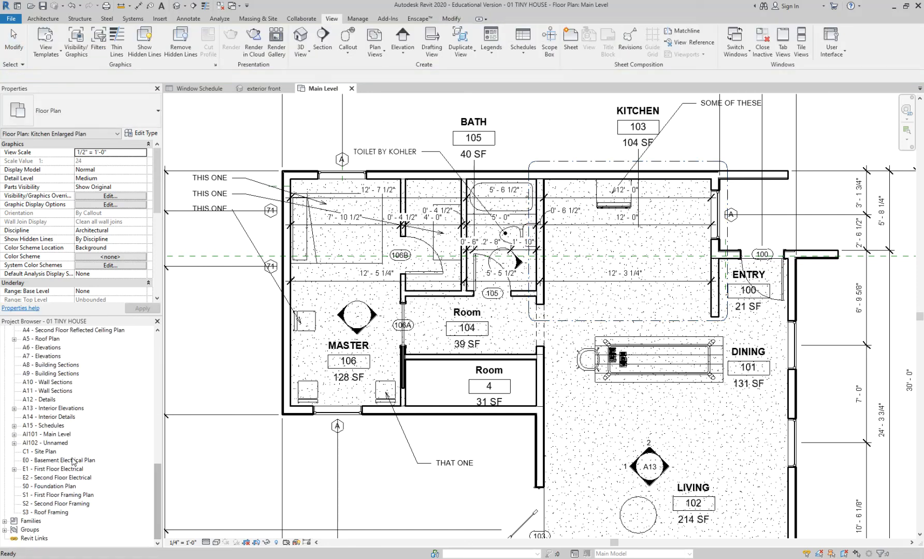
scroll(70, 415, up, 2)
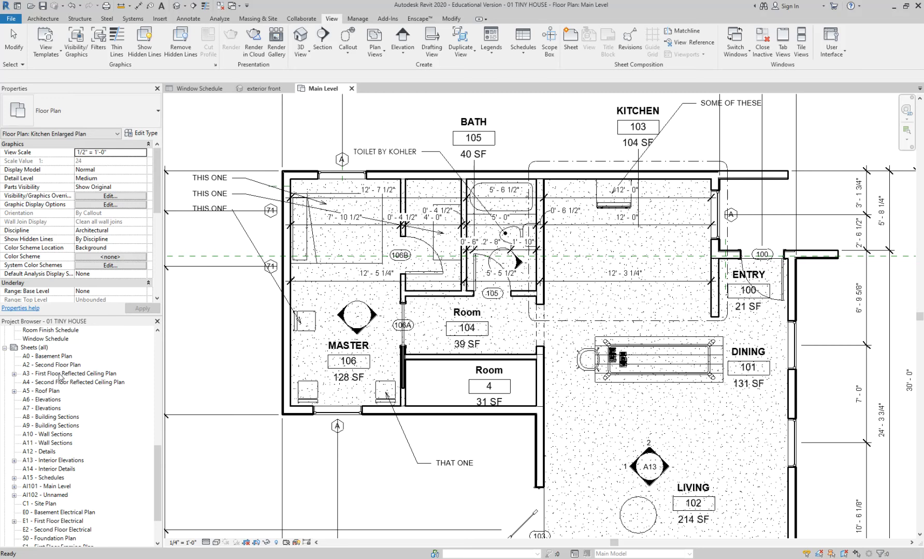
scroll(62, 404, down, 2)
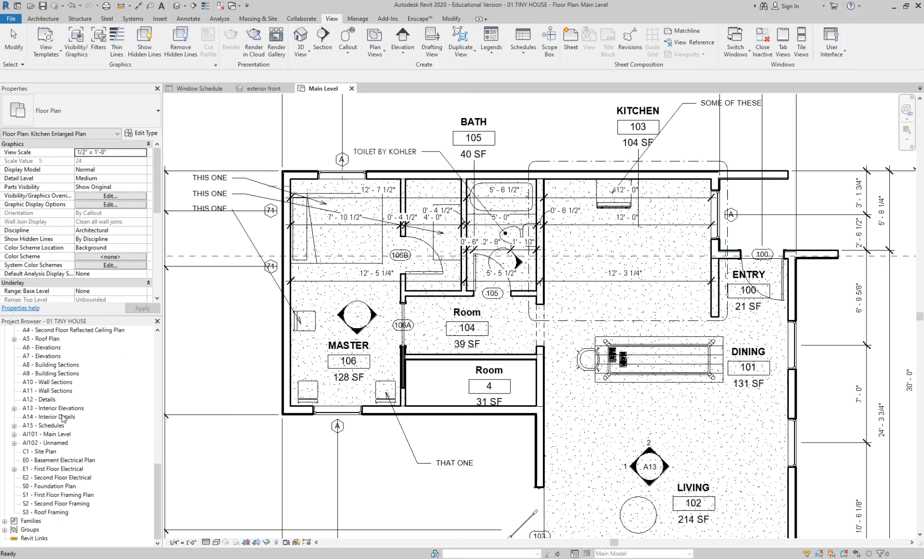
scroll(63, 419, up, 2)
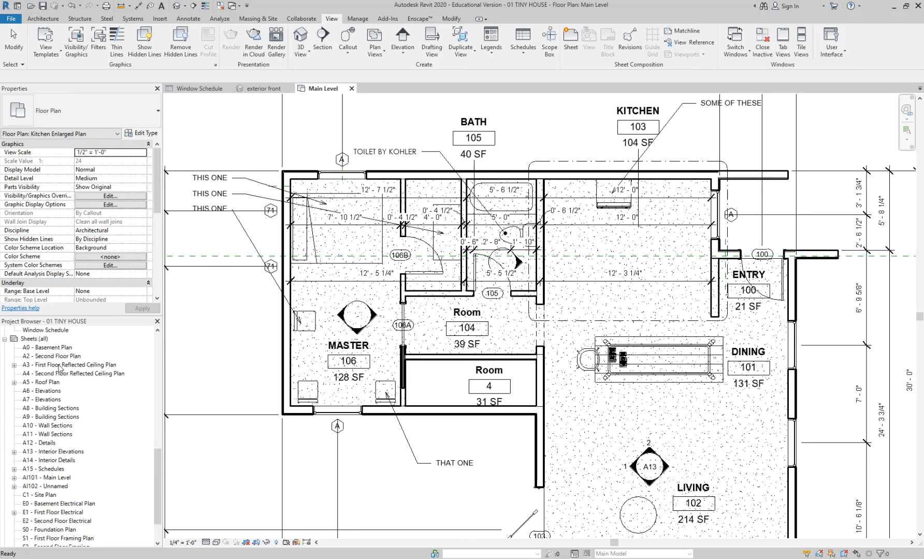
scroll(60, 466, down, 2)
scroll(58, 467, up, 2)
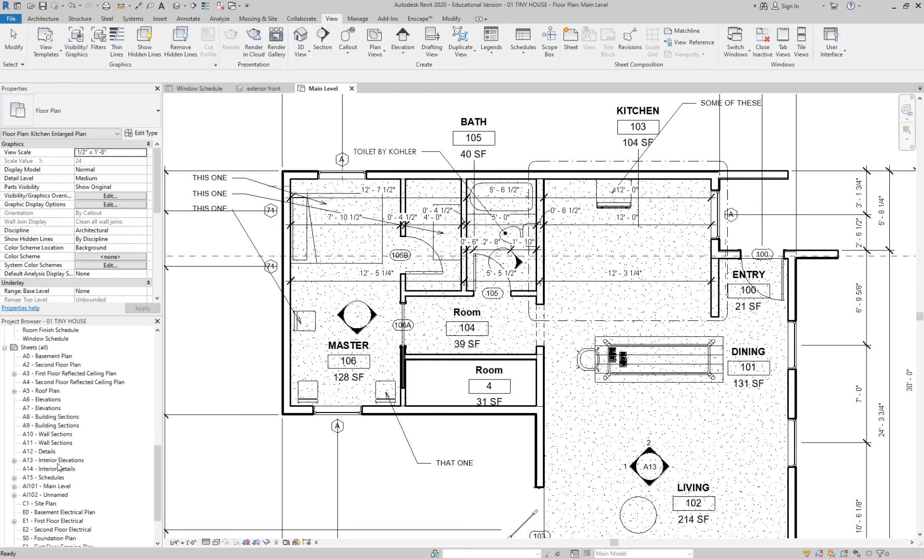
double_click(57, 364)
Place the Kitchen Enlarged Plan view in the upper-left corner of the A2 sheet and inspect its view title.
drag(157, 450, 156, 332)
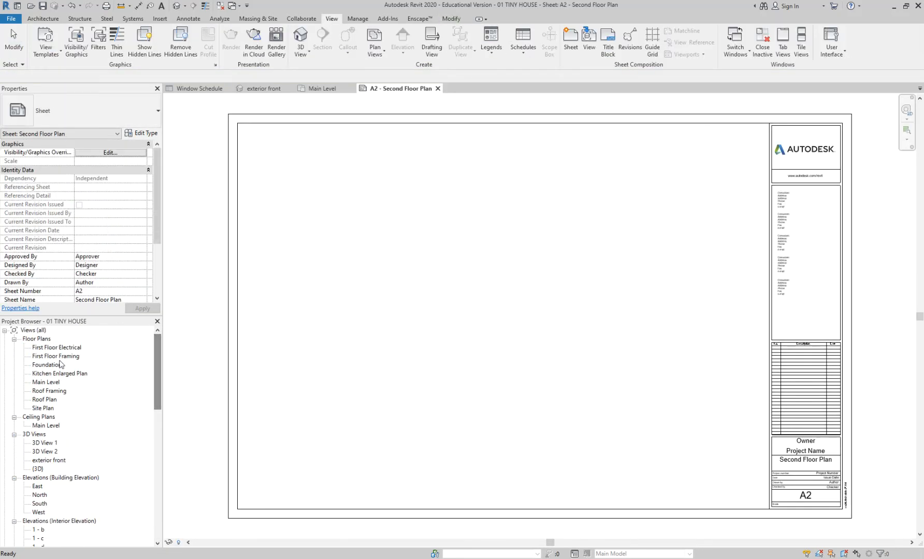
drag(57, 378, 398, 315)
click(359, 181)
click(369, 280)
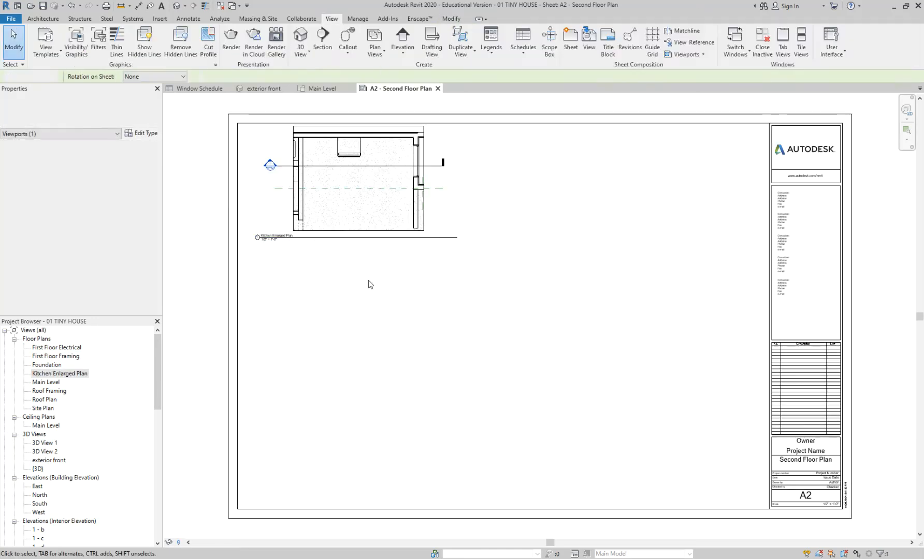
scroll(336, 203, up, 4)
middle_drag(337, 203, 427, 357)
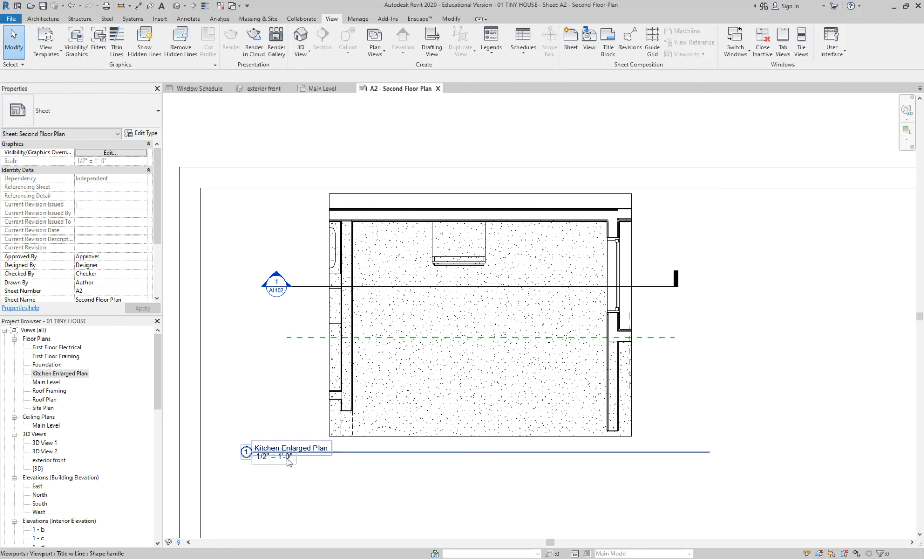
Return to the Main Level floor plan, check the kitchen callout around the room, and clear the selection.
click(158, 348)
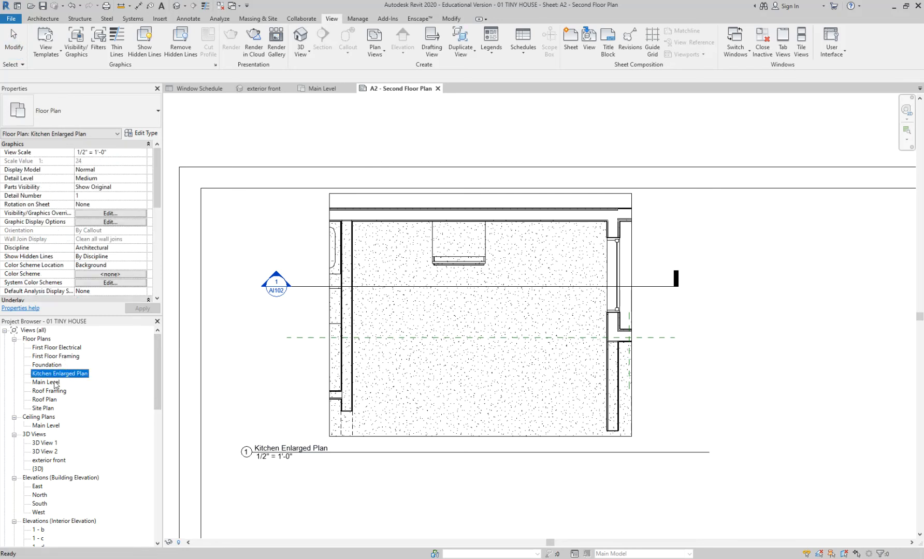
double_click(56, 382)
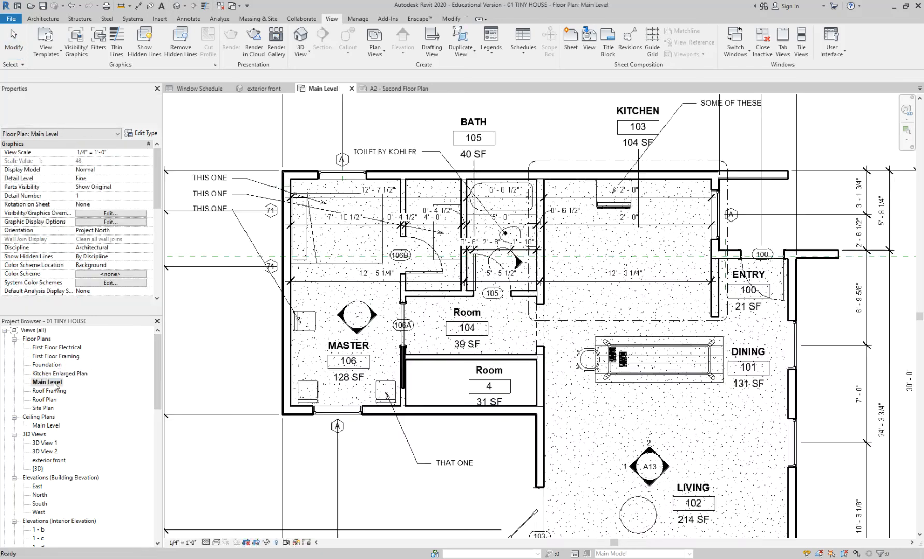
click(579, 325)
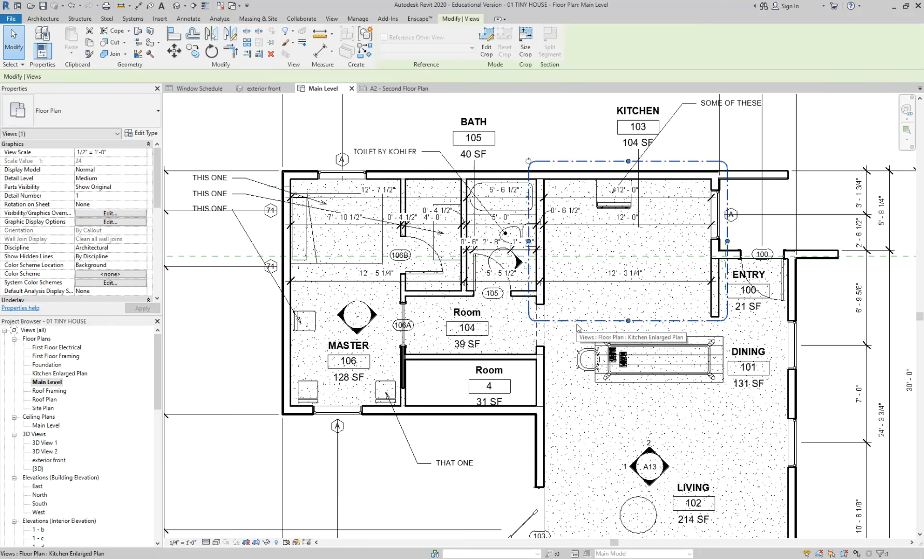
scroll(578, 325, down, 3)
key(Escape)
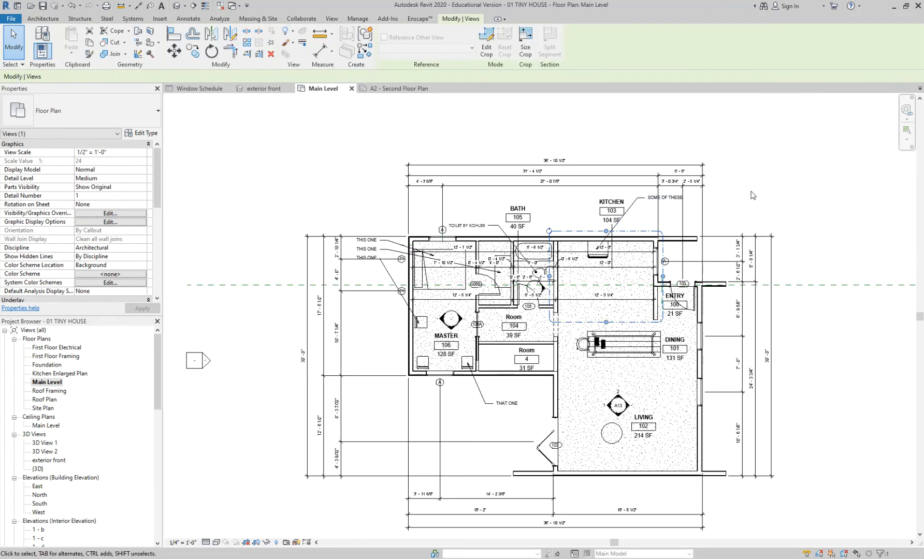
Review the Main Level view's extents properties and the annotation categories in its Visibility/Graphic Overrides, leaving the settings unchanged.
scroll(155, 240, down, 5)
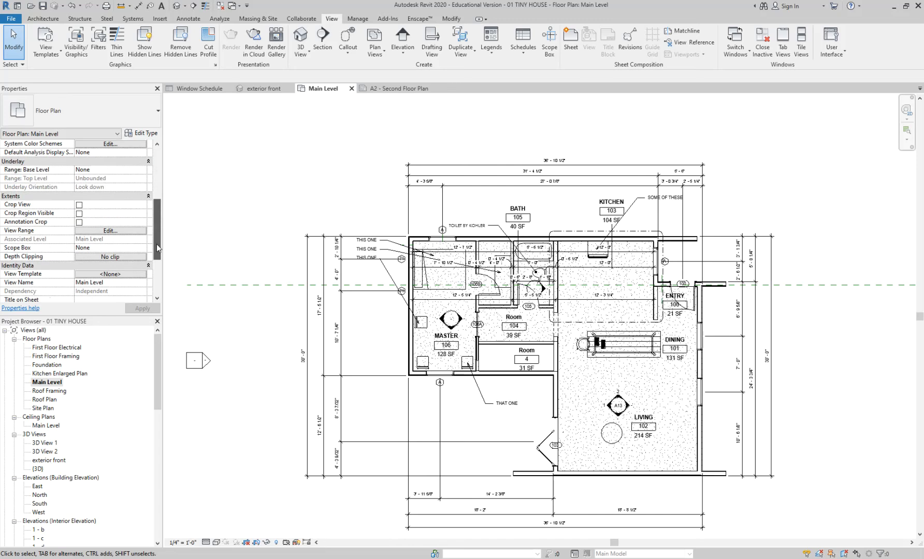
scroll(161, 231, up, 1)
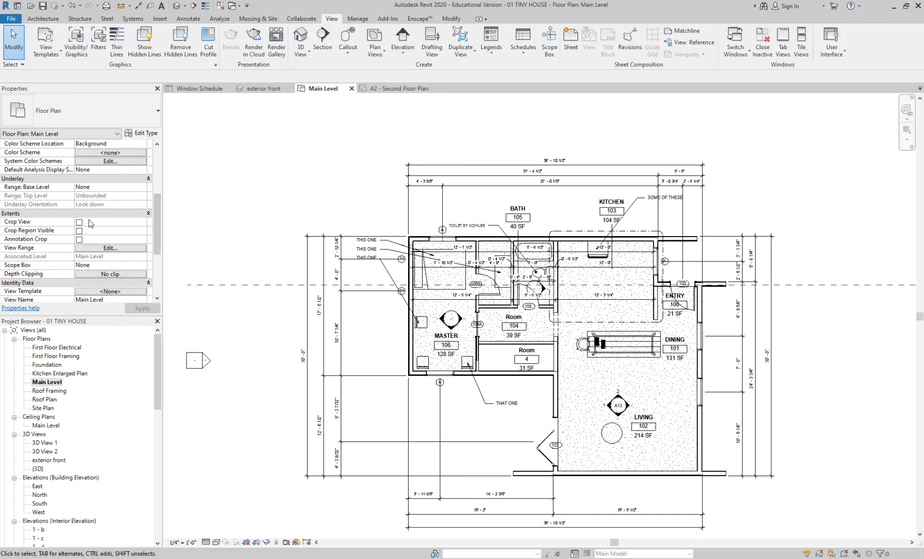
key(v)
key(g)
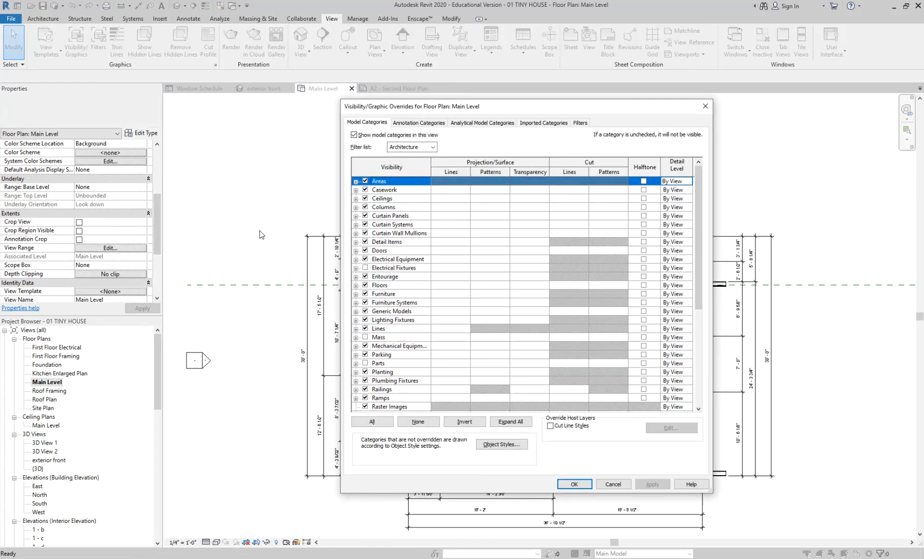
click(418, 122)
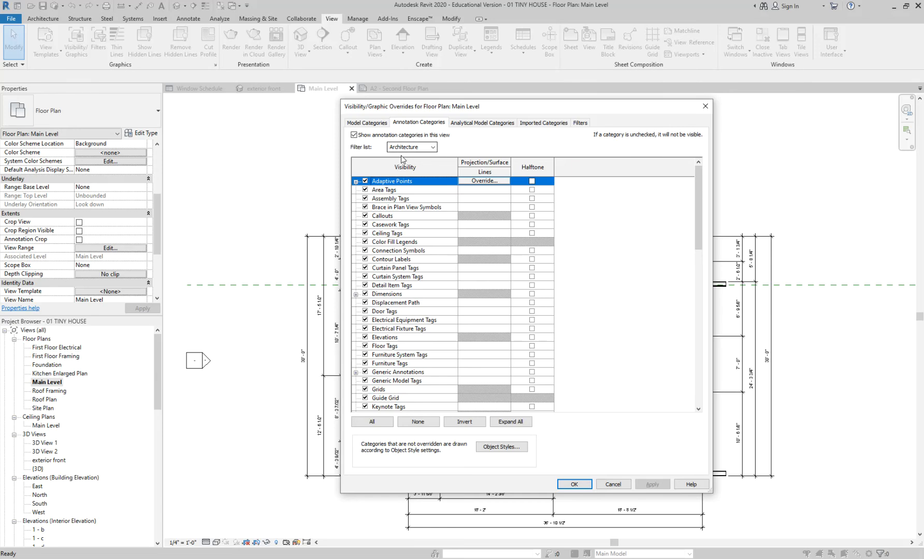
scroll(397, 285, down, 1)
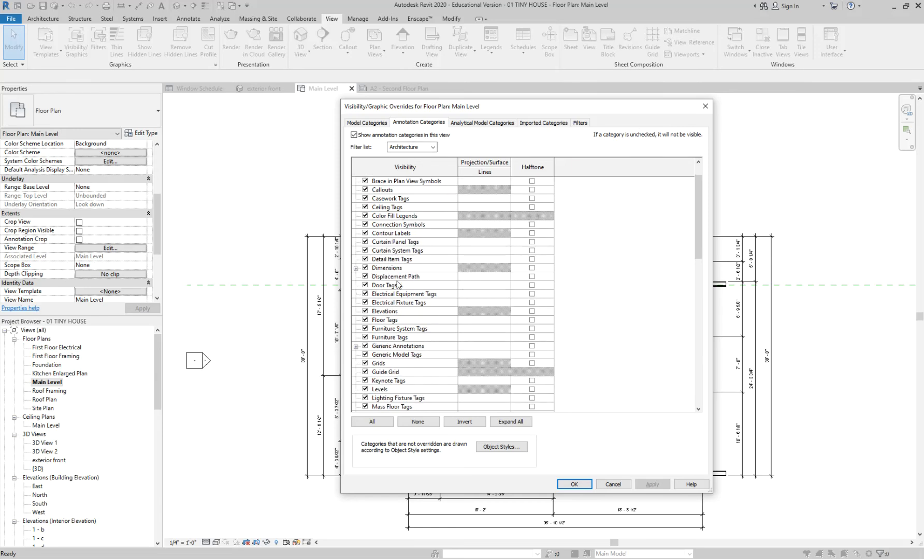
scroll(397, 285, down, 1)
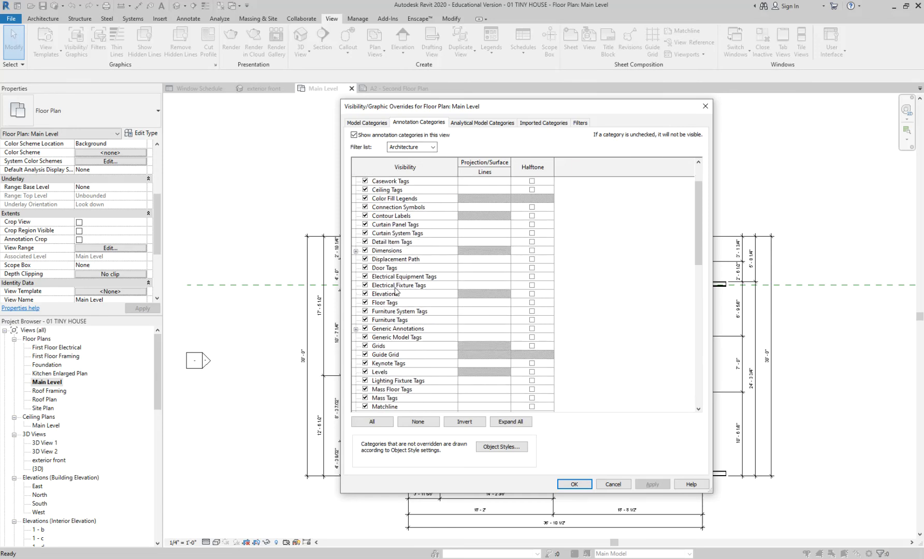
scroll(396, 292, down, 5)
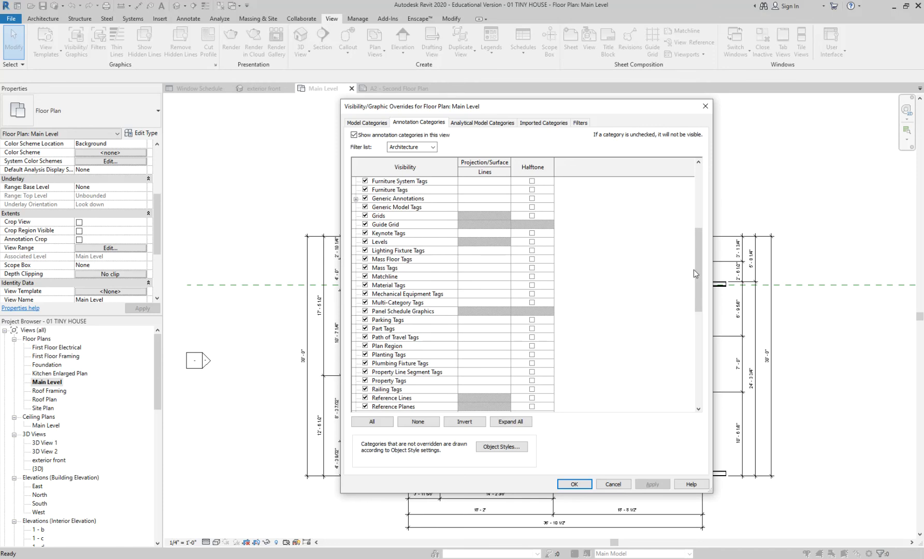
drag(697, 262, 688, 383)
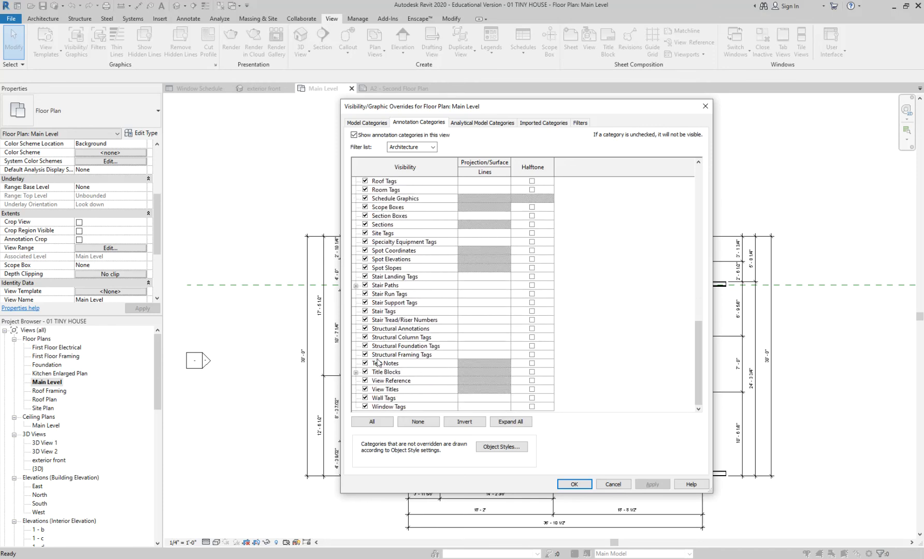
scroll(371, 342, up, 1)
scroll(369, 340, up, 5)
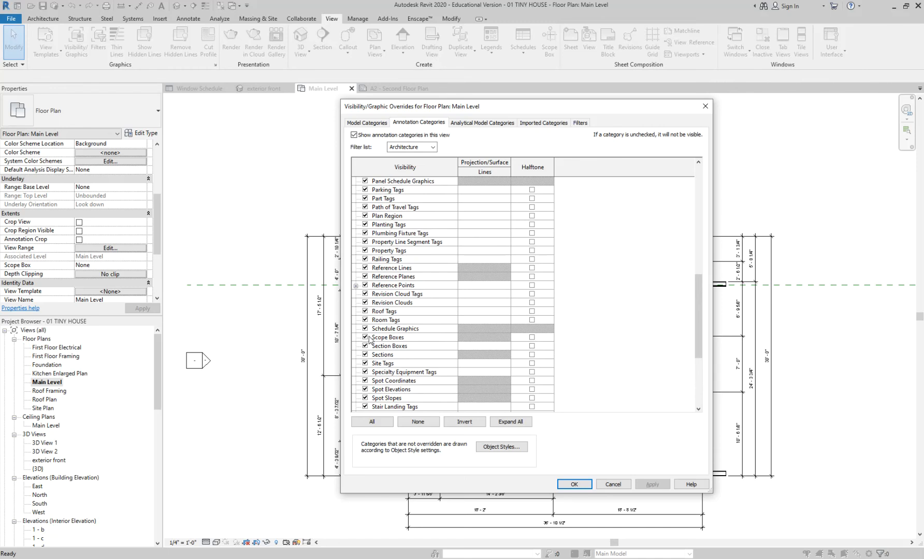
scroll(384, 303, up, 8)
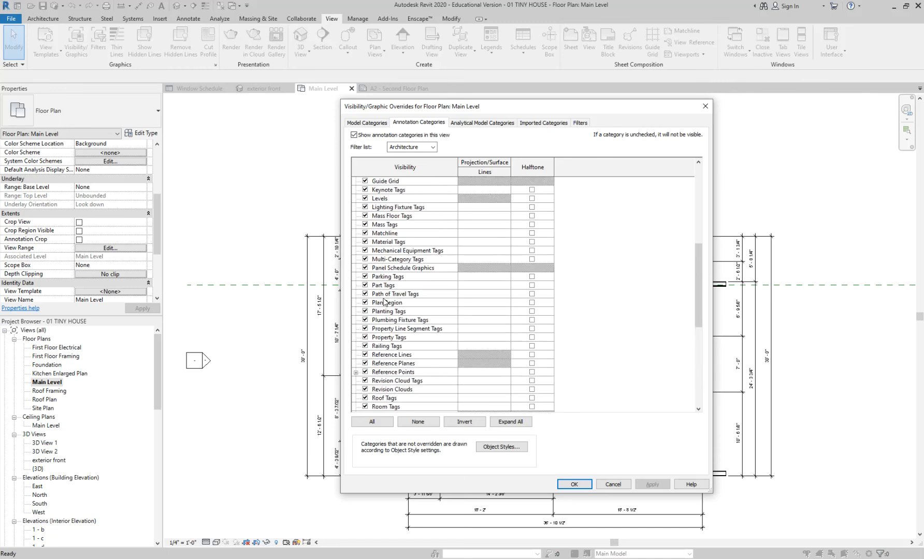
scroll(385, 302, up, 4)
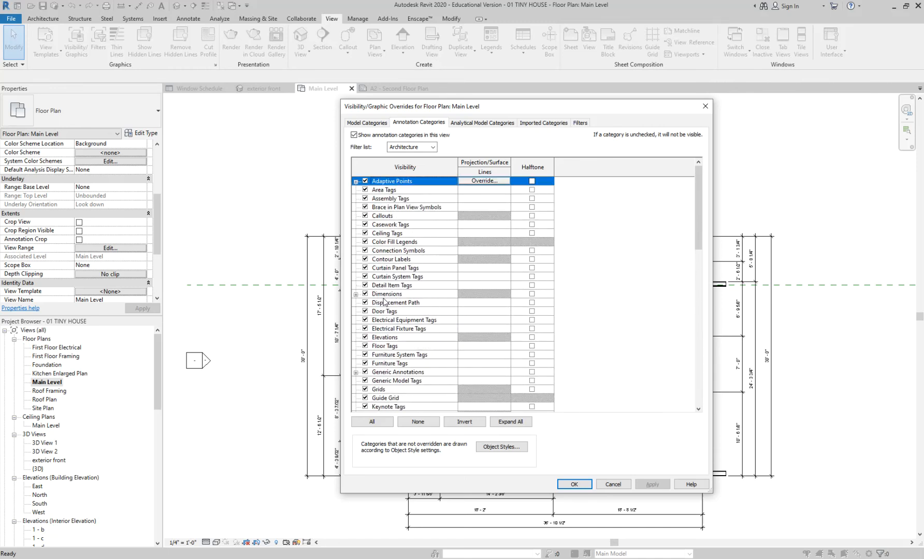
click(613, 484)
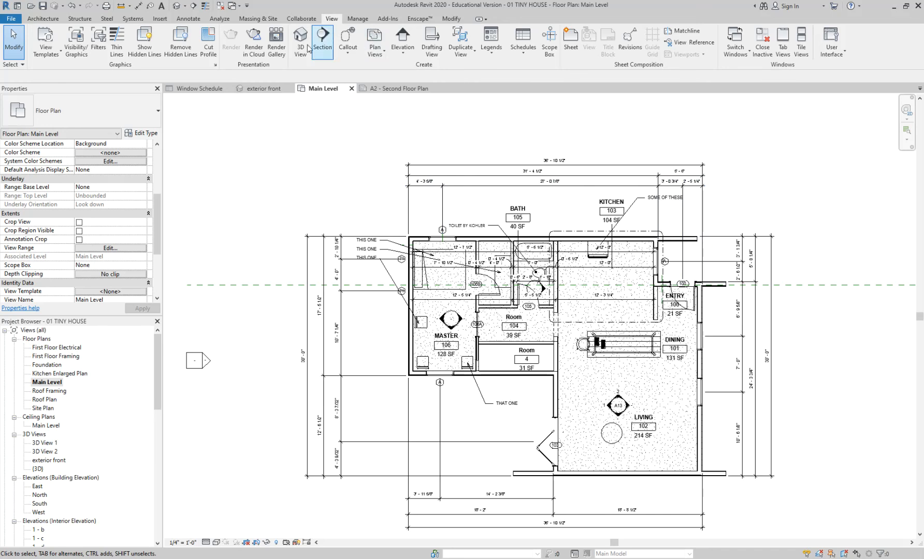
Sketch an L-shaped callout around the Master room and its adjoining closet on the Main Level plan, and finish the sketch.
click(351, 56)
click(359, 89)
scroll(480, 315, up, 3)
click(321, 145)
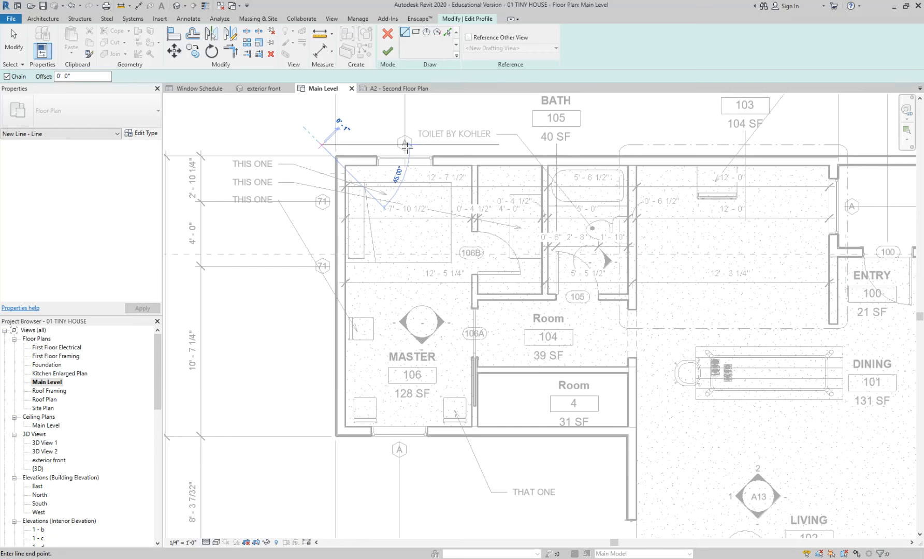
click(553, 144)
click(552, 305)
click(486, 305)
click(486, 450)
click(321, 450)
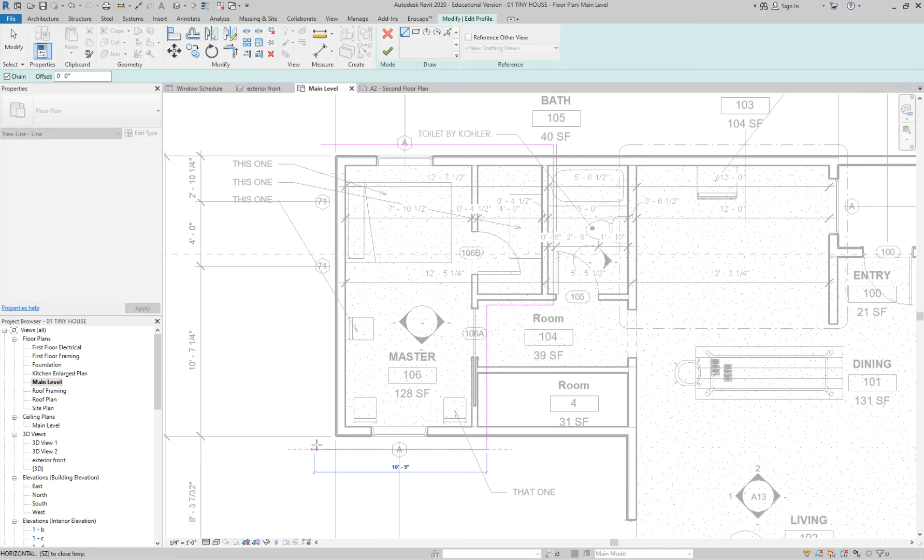
click(321, 144)
click(388, 51)
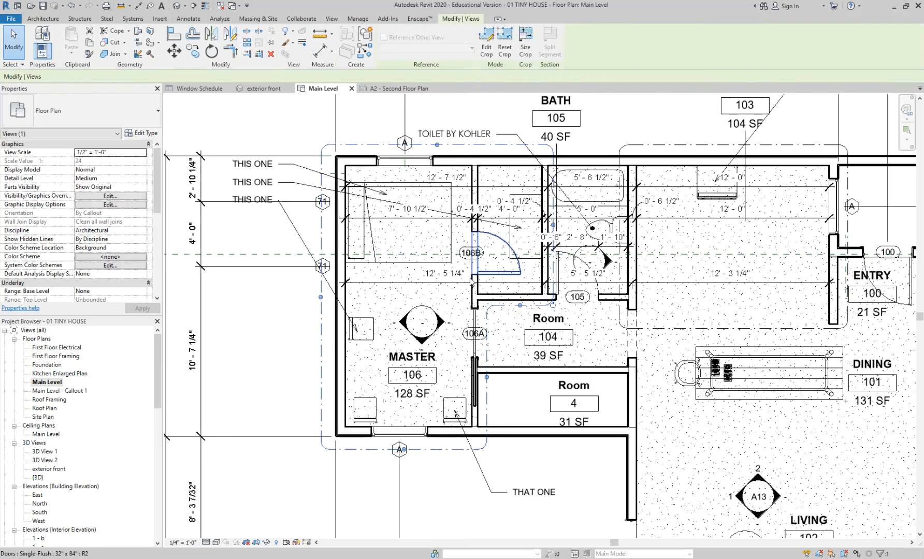
Select the L-shaped Master callout and open the annotation categories in the Main Level's Visibility/Graphic Overrides.
click(321, 320)
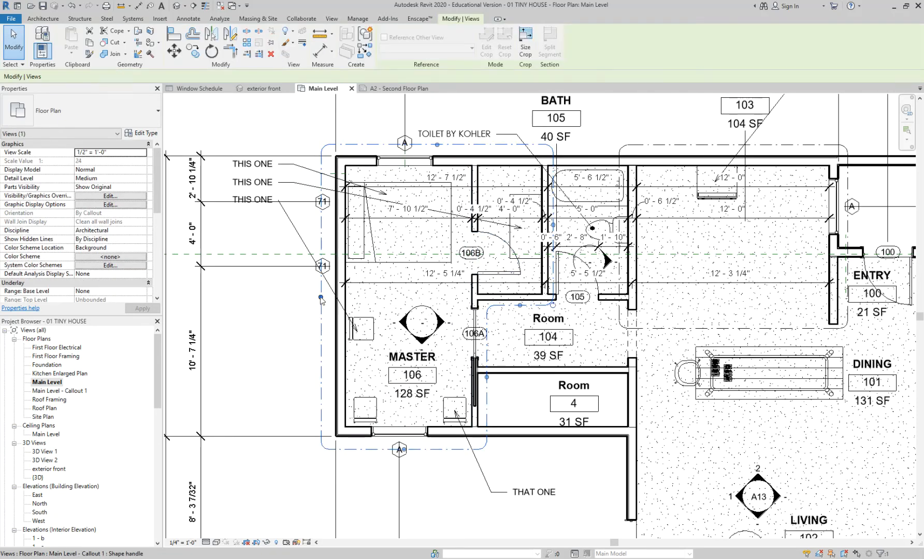
key(v)
key(g)
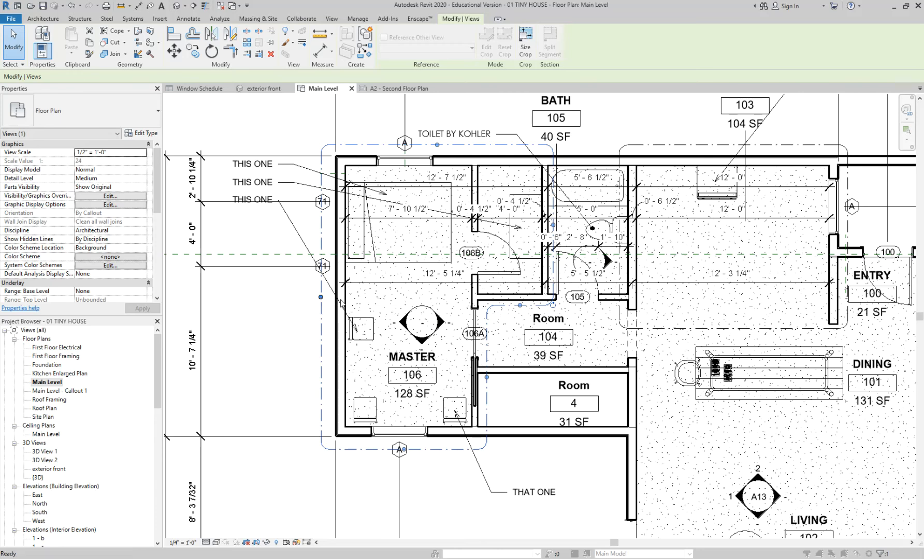
click(426, 123)
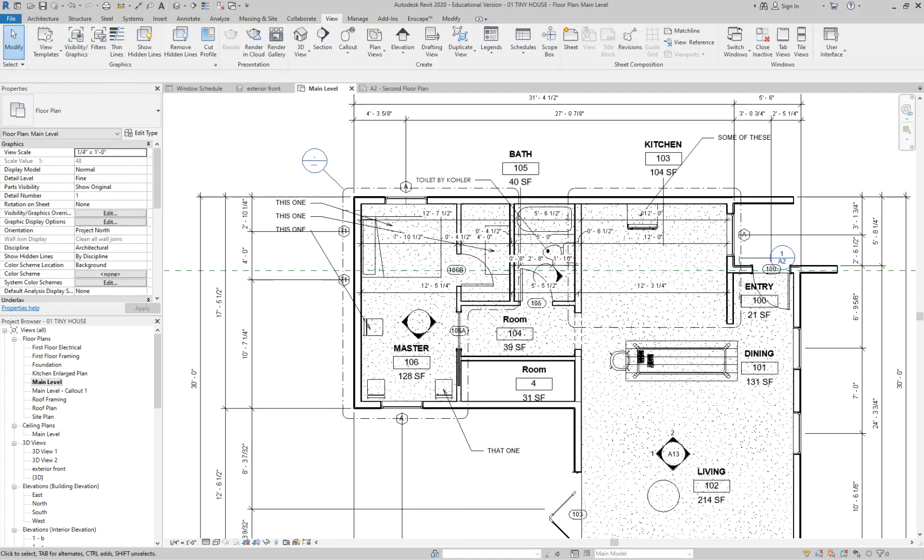
Delete the L-shaped Master callout together with its callout view.
click(344, 193)
key(Delete)
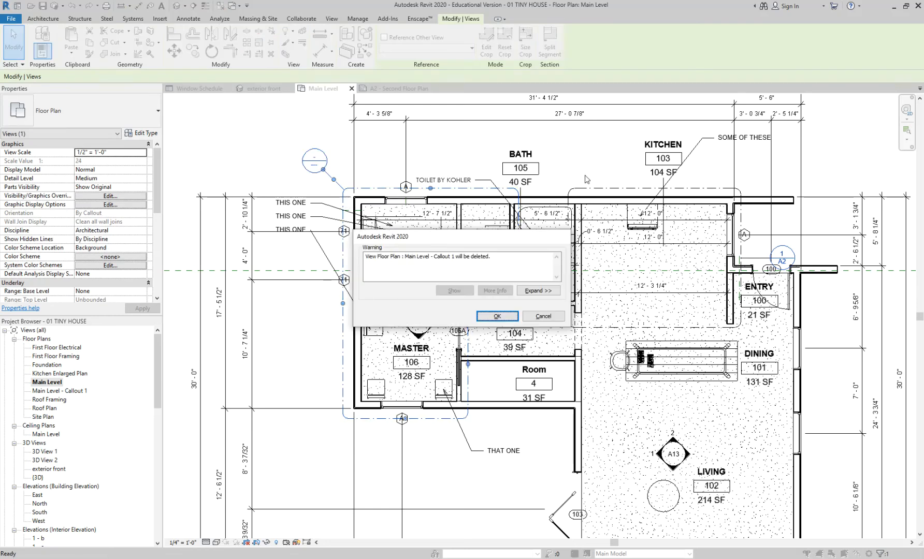
click(497, 316)
Move the kitchen callout's head from beside the entry to above the callout's upper-left corner, and clear the selection.
click(755, 254)
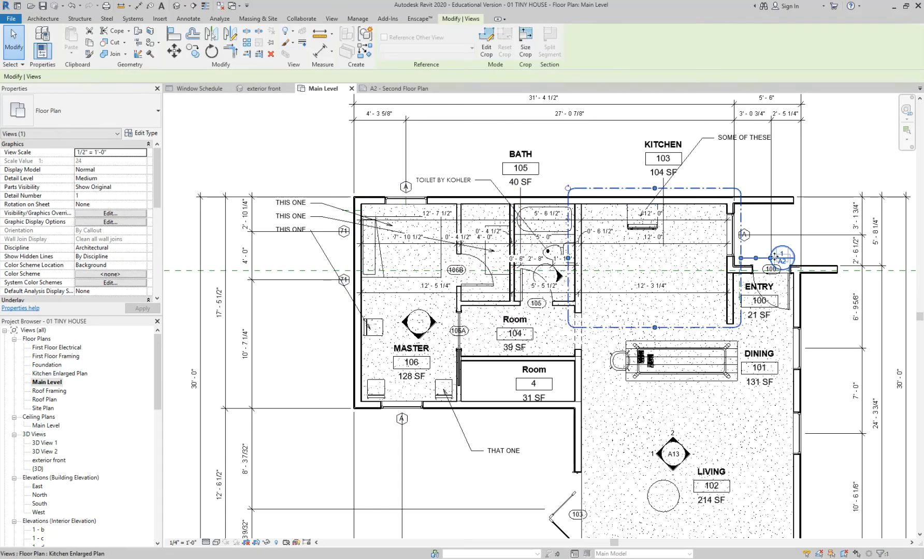
drag(777, 257, 581, 177)
click(609, 177)
middle_drag(609, 176, 530, 201)
scroll(530, 204, up, 3)
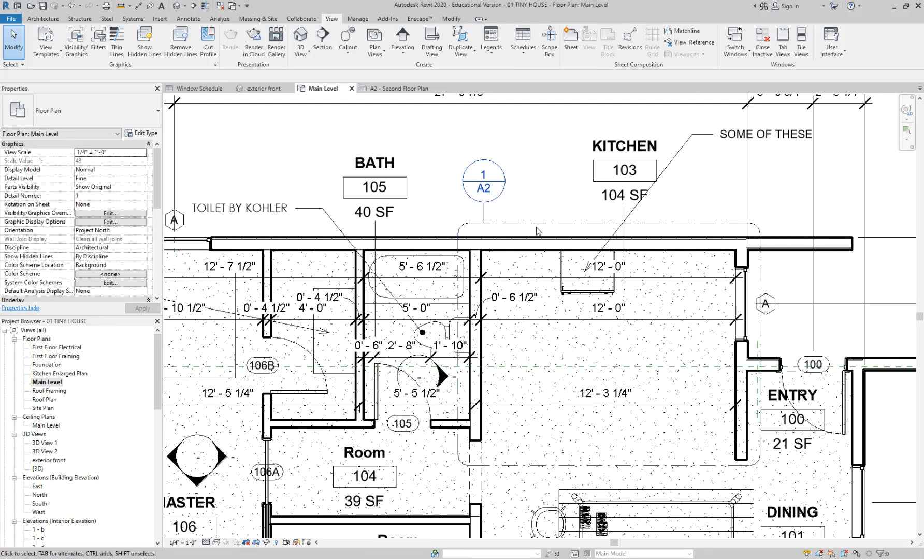
Check the callout tag in the Main Level floor plan's type properties and close them without changes.
click(150, 135)
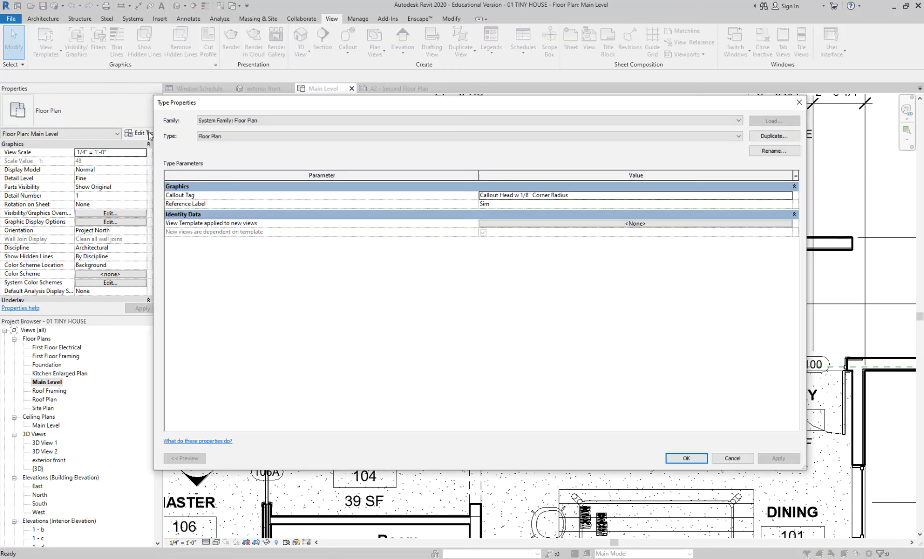
click(732, 458)
scroll(521, 226, down, 3)
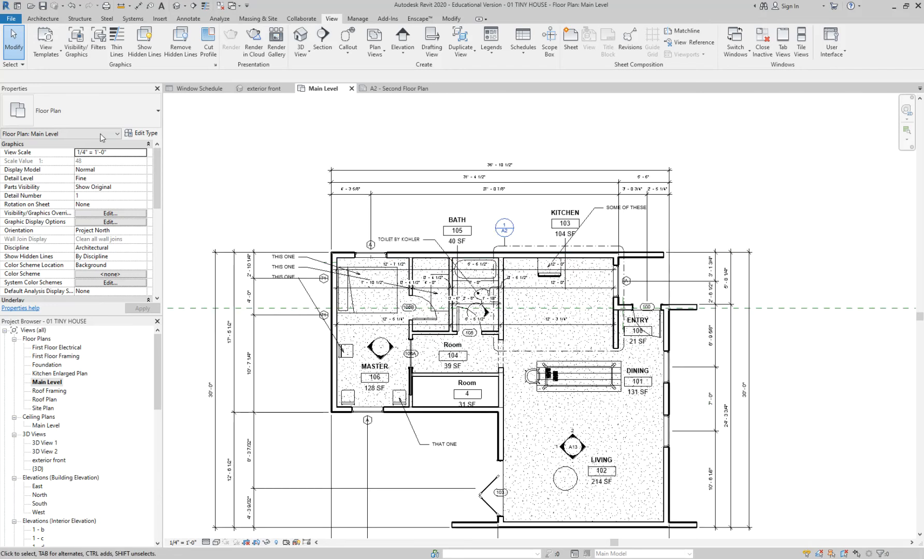
Open the floor plan type's callout tag properties, choose Callout Head as the callout head, and accept both property dialogs.
click(140, 135)
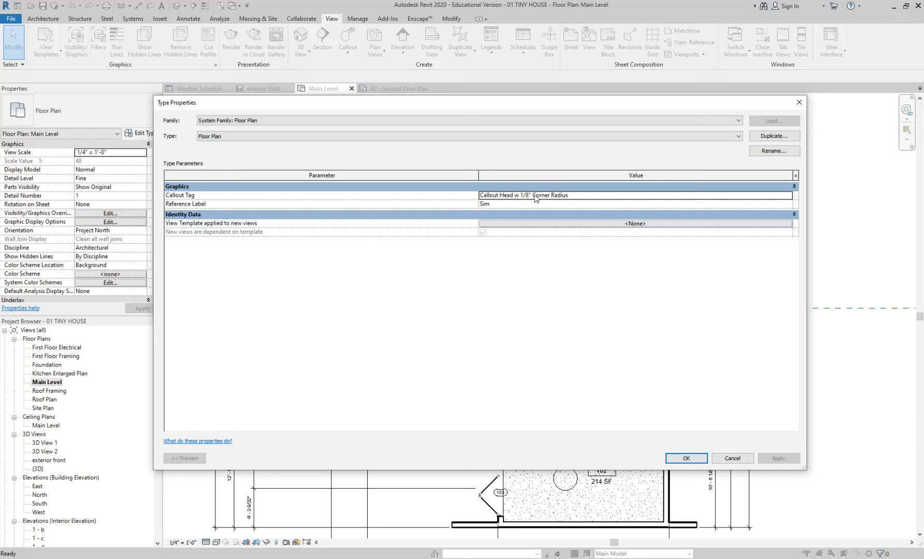
click(580, 197)
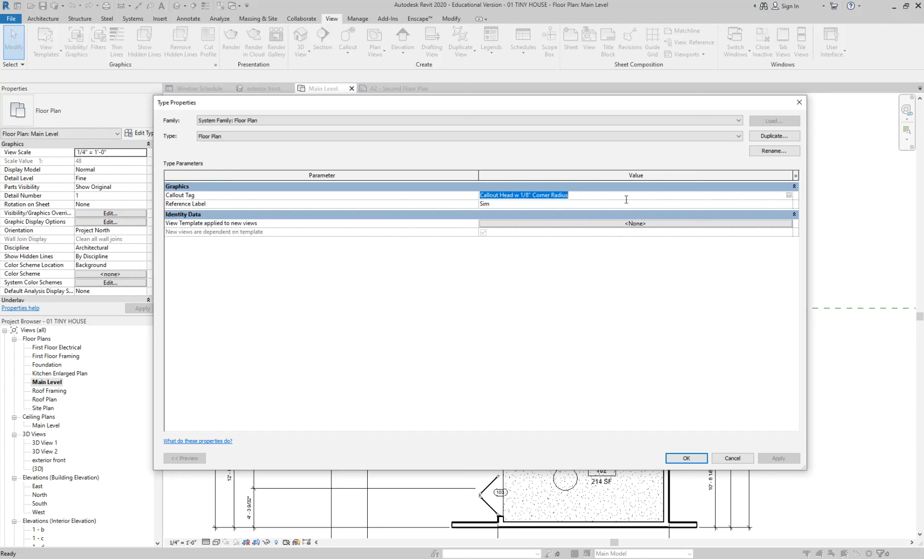
click(789, 195)
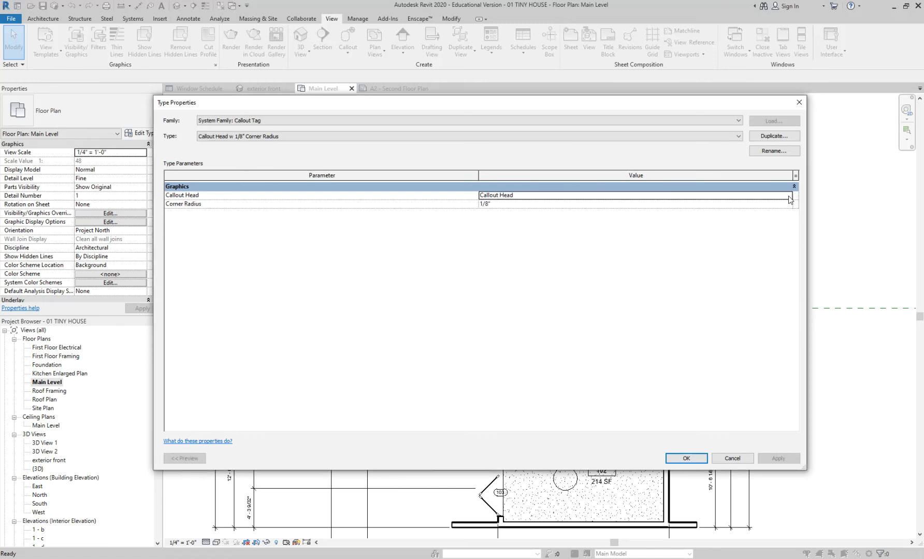
click(788, 198)
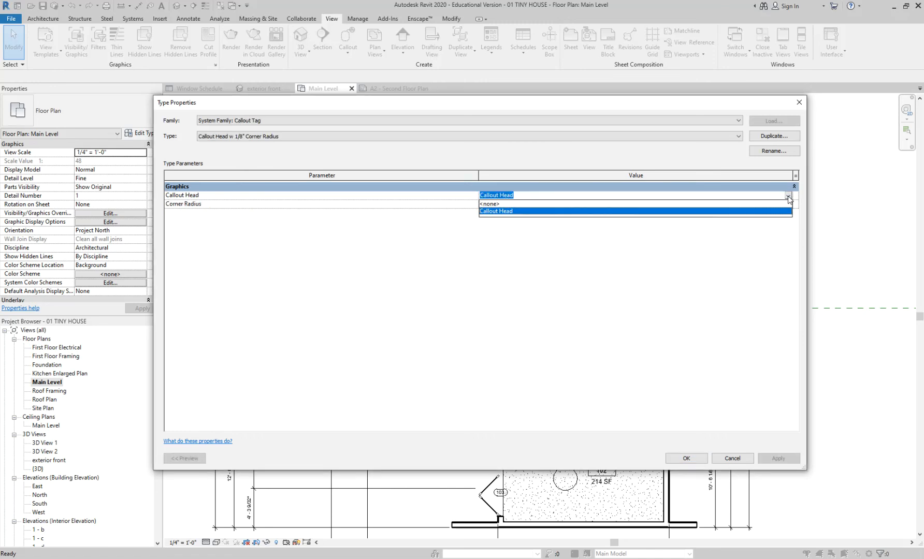
click(516, 212)
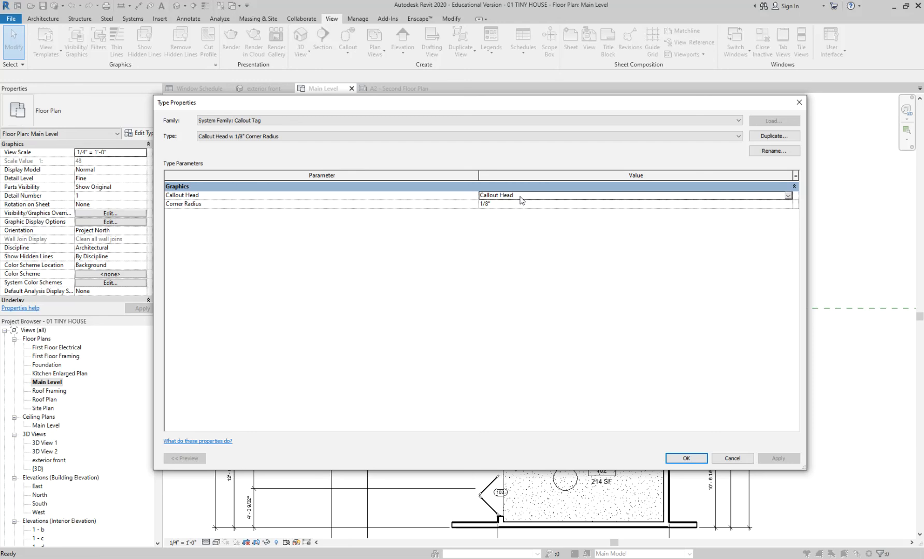
click(788, 197)
click(537, 211)
click(689, 460)
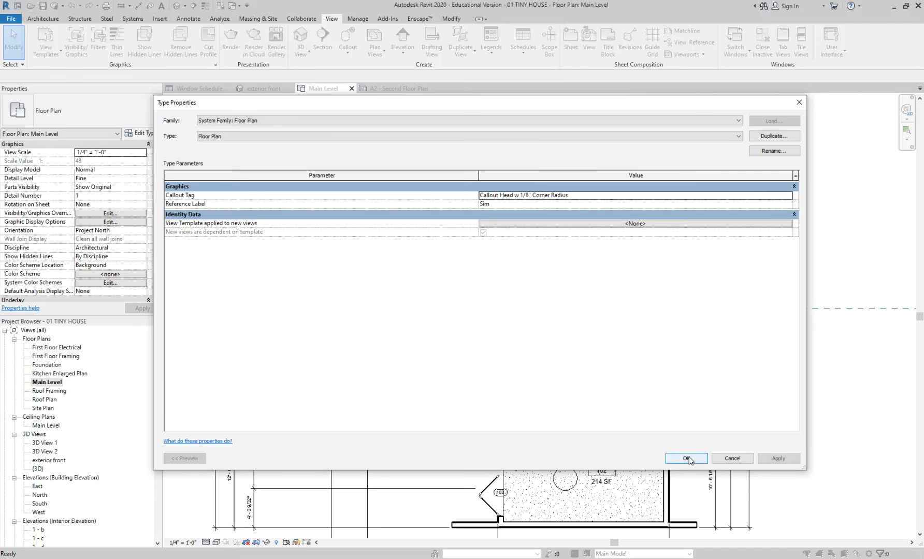
click(693, 461)
Select the Kitchen Enlarged Plan callout, inspect the detail and sheet reference in its head, and clear the selection.
scroll(534, 257, up, 3)
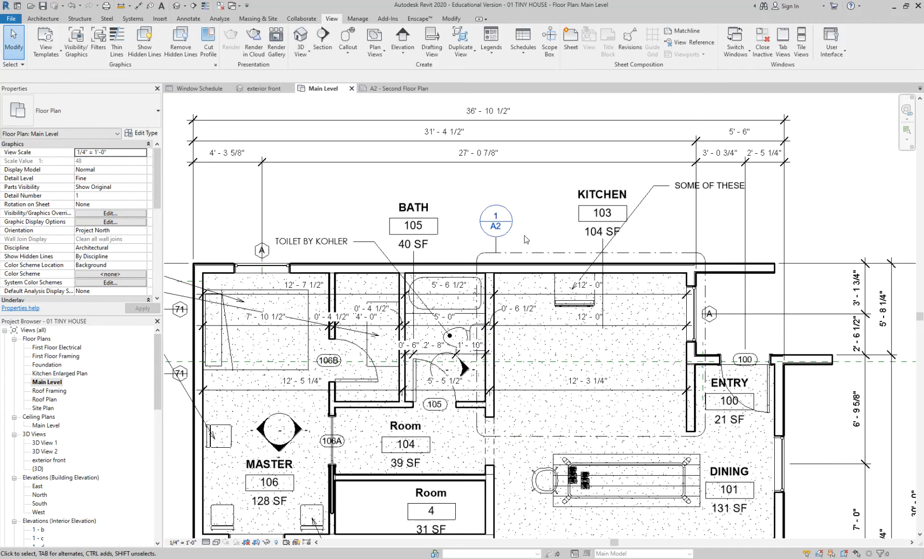
click(520, 252)
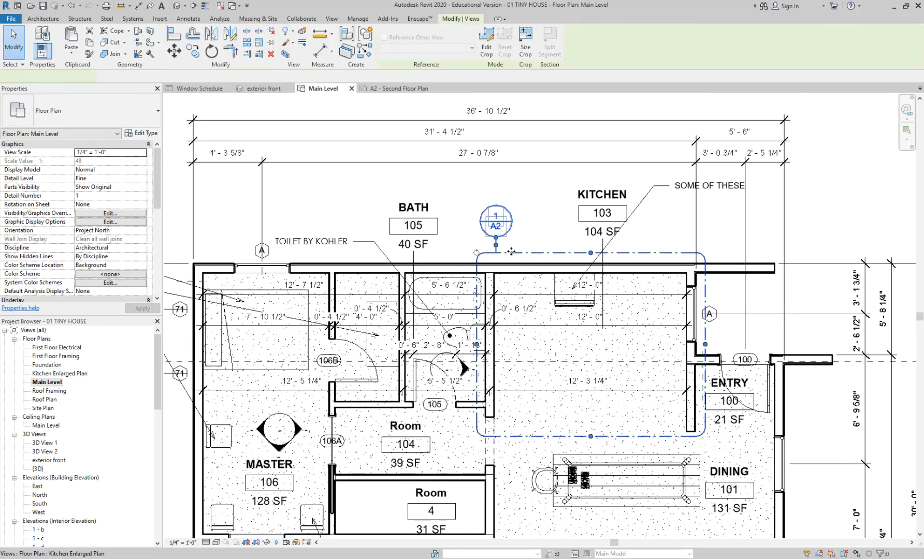
scroll(529, 254, up, 2)
scroll(535, 234, down, 1)
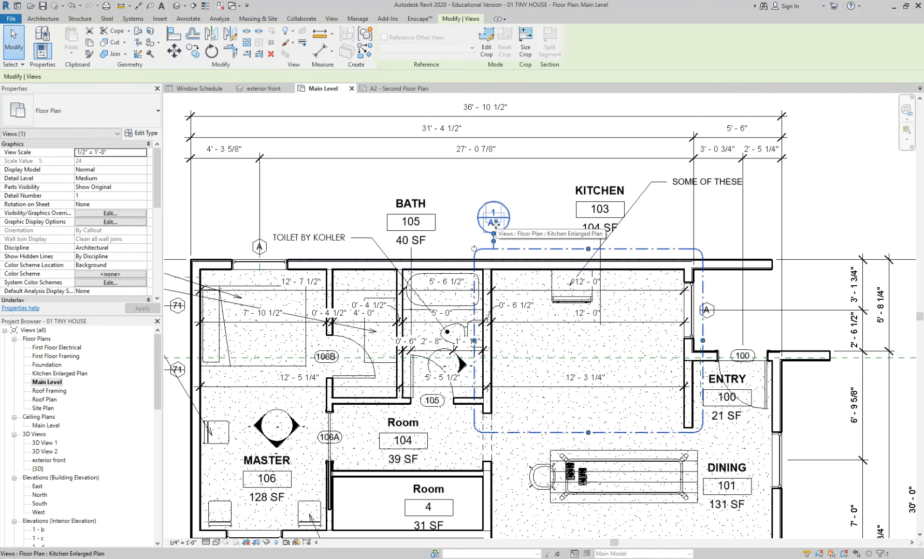
click(529, 223)
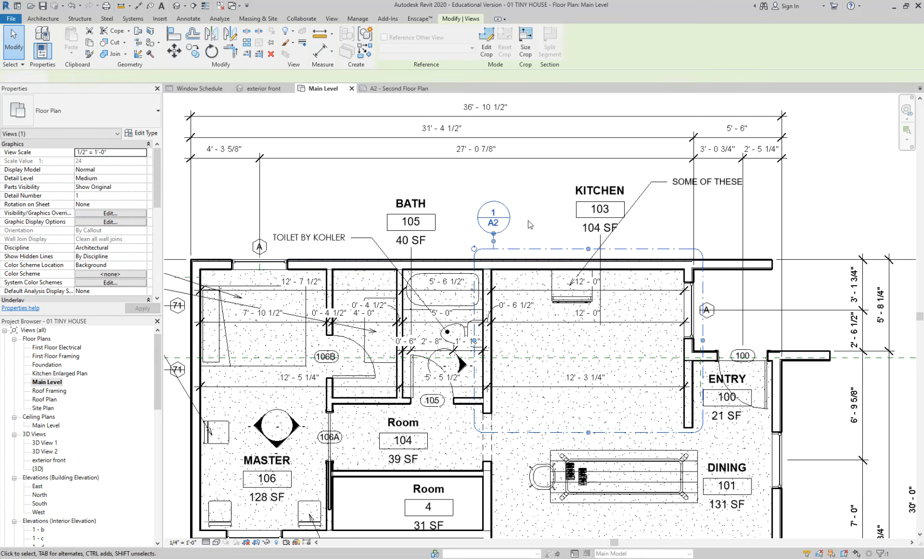
Select the kitchen callout and reshape its leader so it bends from the head to the boundary's left edge near the upper-left corner.
click(527, 249)
scroll(527, 249, up, 2)
middle_drag(526, 249, 524, 211)
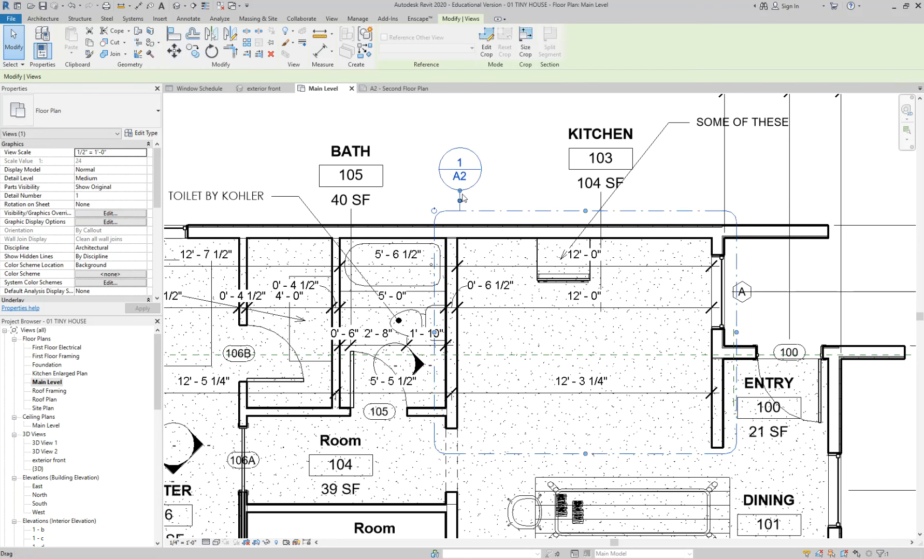
drag(461, 189, 424, 221)
scroll(437, 208, up, 3)
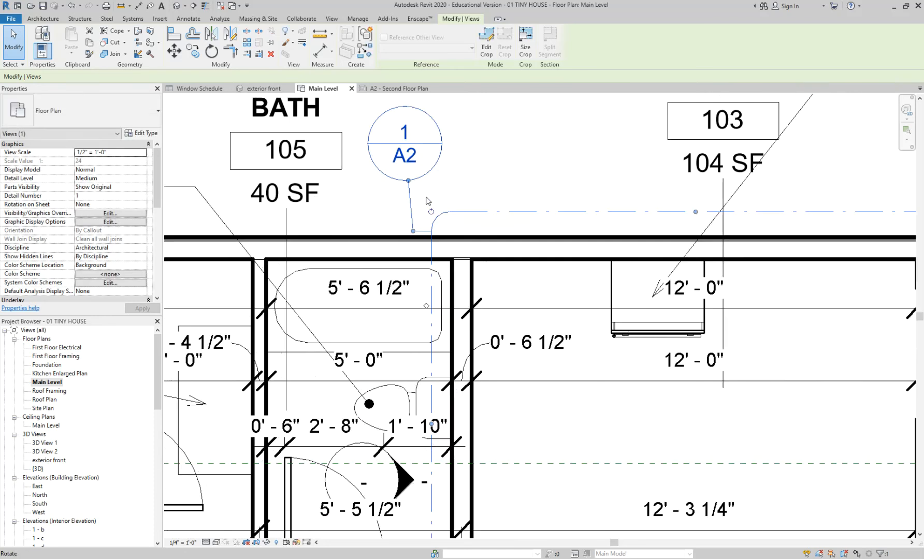
Move the kitchen callout's head above the boundary's top edge, between Bath and Kitchen, with a straight vertical leader.
drag(415, 177, 515, 143)
mouse_move(513, 195)
mouse_down()
mouse_move(531, 136)
mouse_move(539, 155)
mouse_move(500, 204)
mouse_move(508, 212)
mouse_up()
key(Escape)
scroll(538, 205, down, 3)
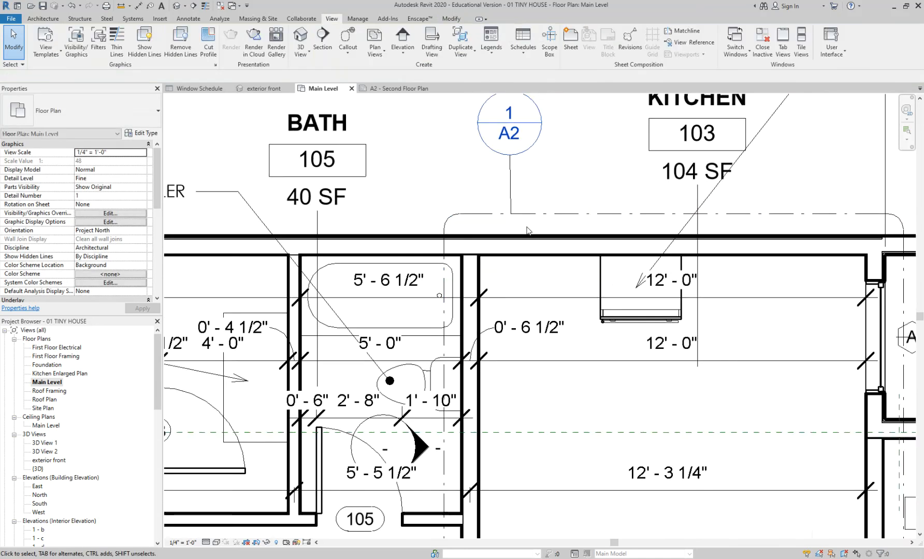
scroll(539, 196, up, 2)
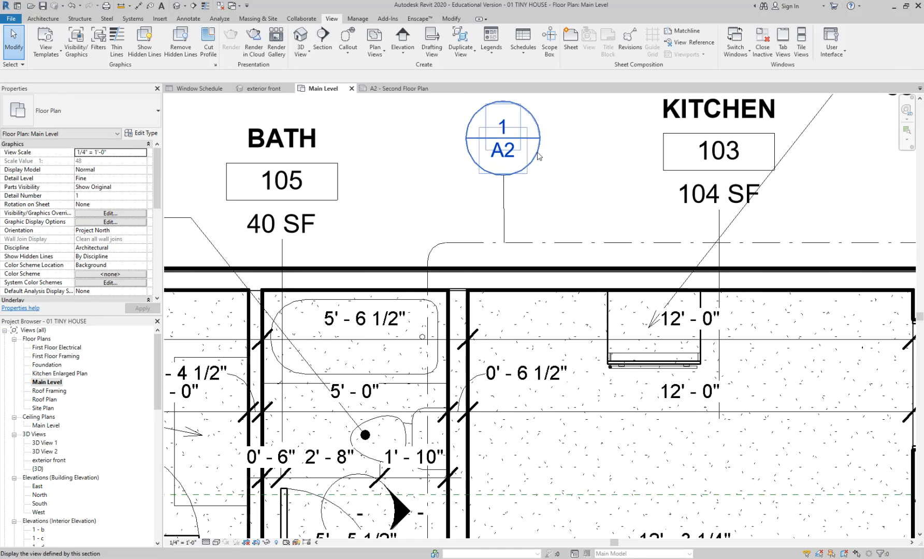
scroll(521, 178, down, 2)
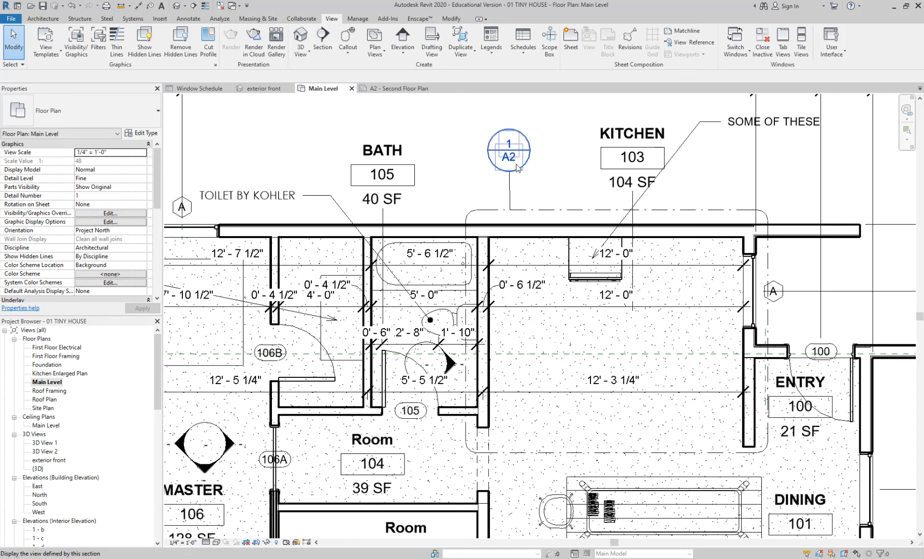
Reselect the kitchen callout and shift its head and leader bend slightly farther toward the kitchen along the boundary's top edge.
click(511, 182)
scroll(512, 181, up, 2)
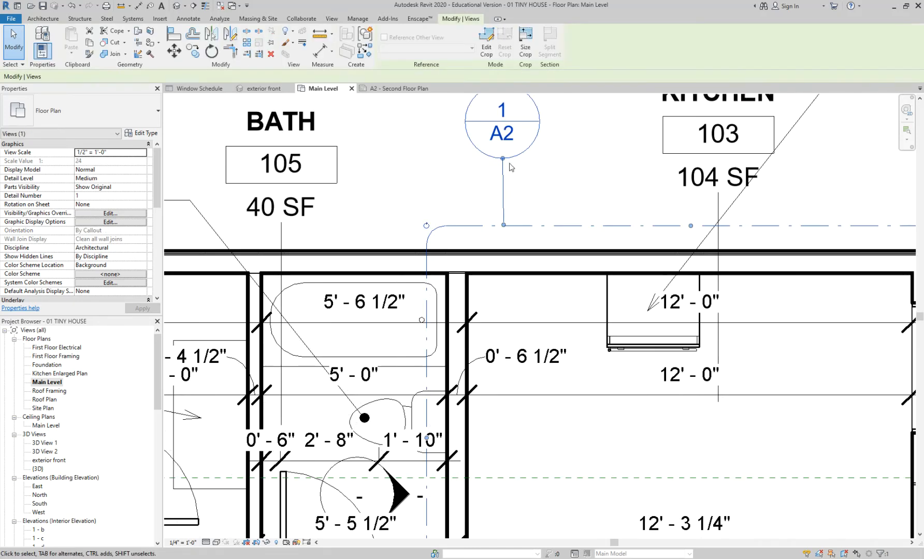
drag(503, 160, 498, 171)
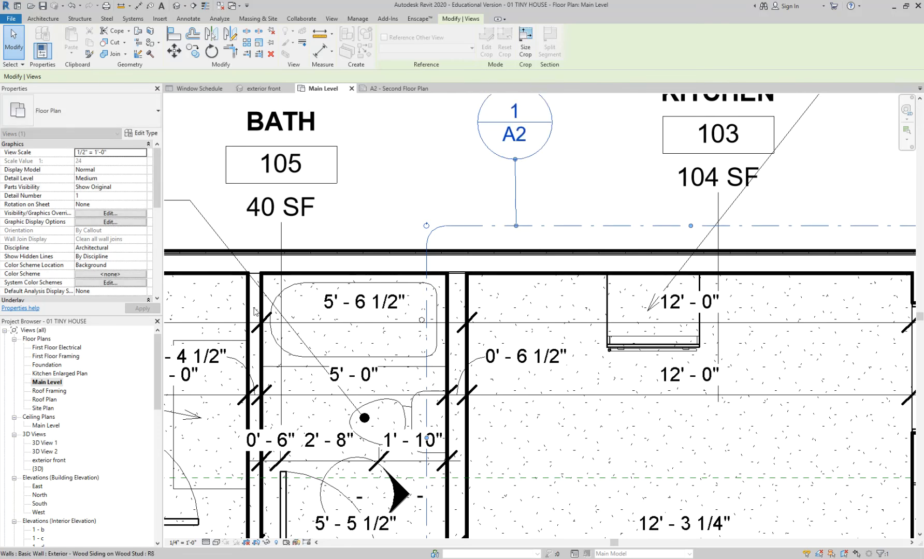
click(58, 383)
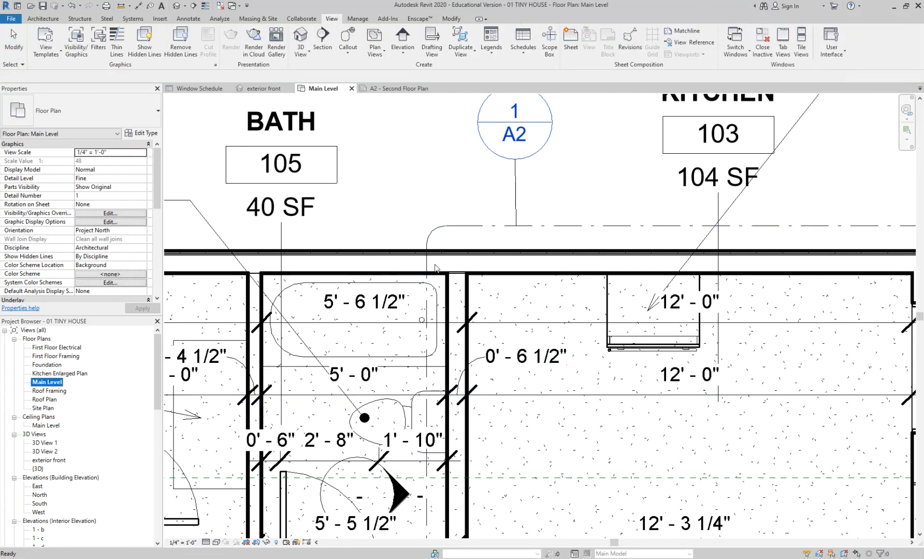
click(514, 188)
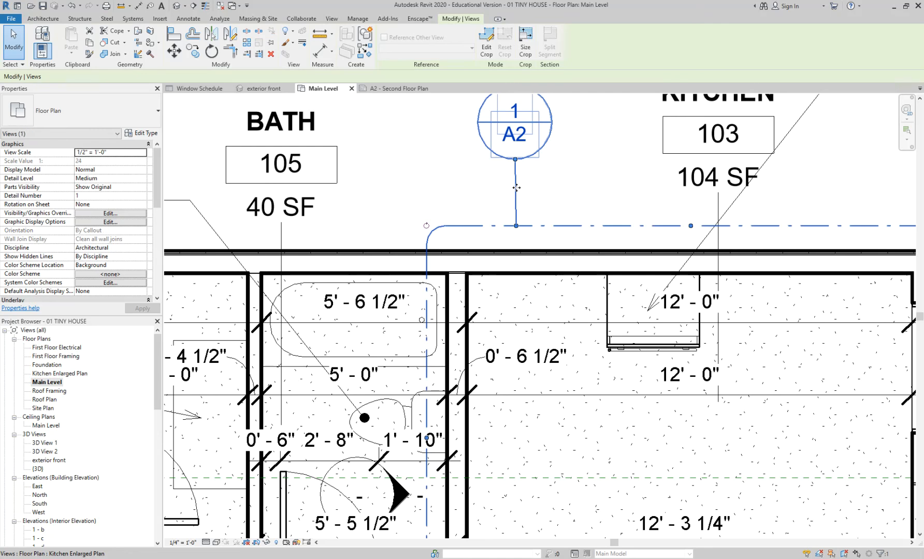
drag(514, 158, 534, 147)
mouse_move(535, 216)
mouse_down()
mouse_move(537, 179)
mouse_move(542, 217)
mouse_up()
Move the kitchen callout's head toward the Bath tag and bend its leader at a right angle down to the boundary's top edge.
scroll(541, 218, down, 3)
drag(542, 172, 466, 172)
drag(468, 220, 489, 187)
key(ctrl+z)
scroll(502, 204, up, 3)
click(439, 195)
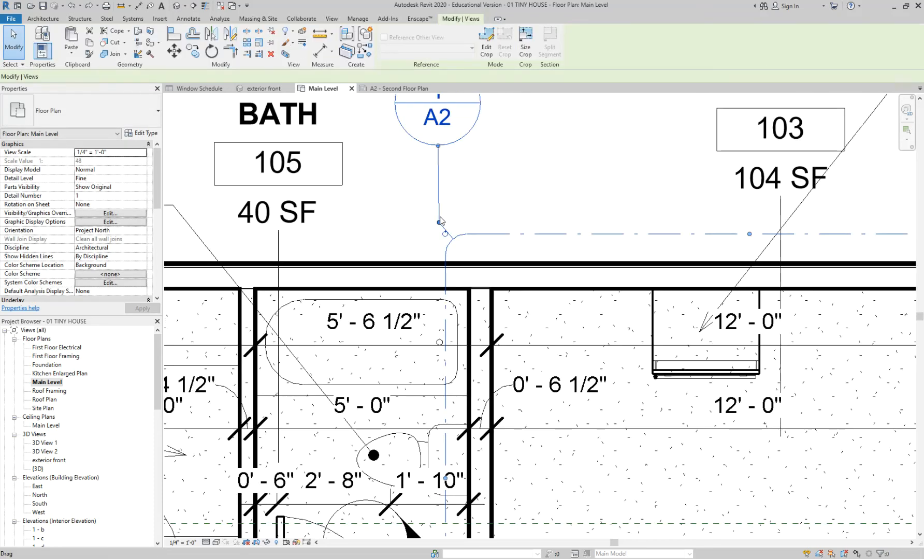
drag(439, 223, 514, 146)
click(559, 152)
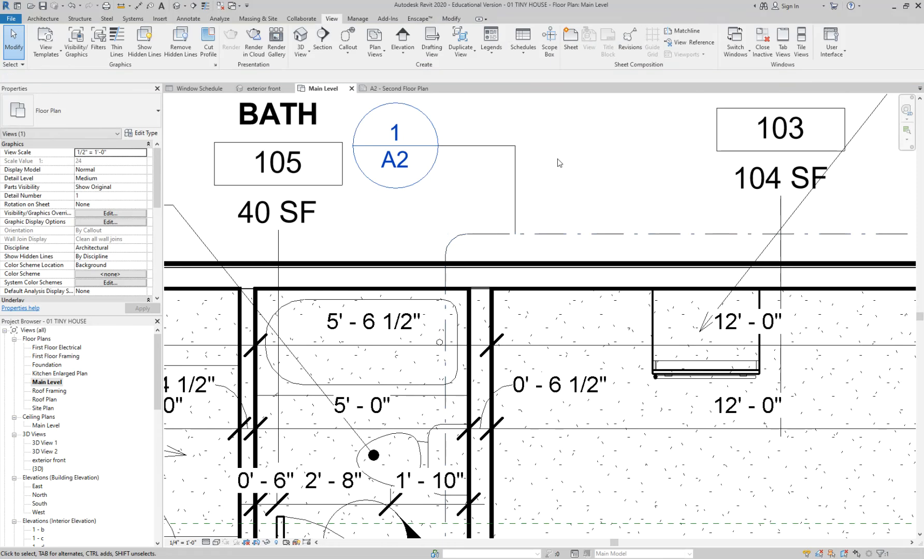
Select the kitchen callout, raise its bottom boundary edge, and pull its left edge slightly inward.
scroll(584, 257, down, 5)
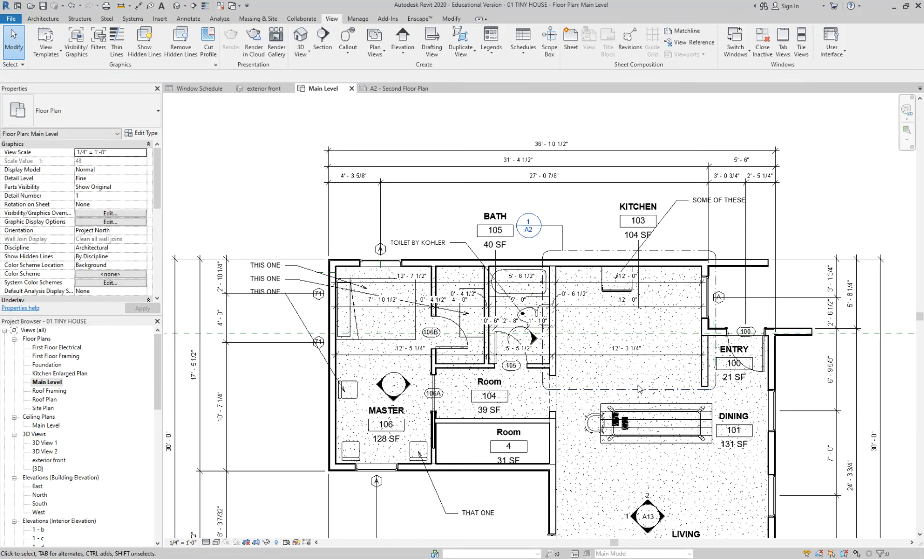
scroll(616, 394, up, 5)
click(622, 389)
drag(641, 385, 642, 263)
middle_drag(653, 336, 607, 440)
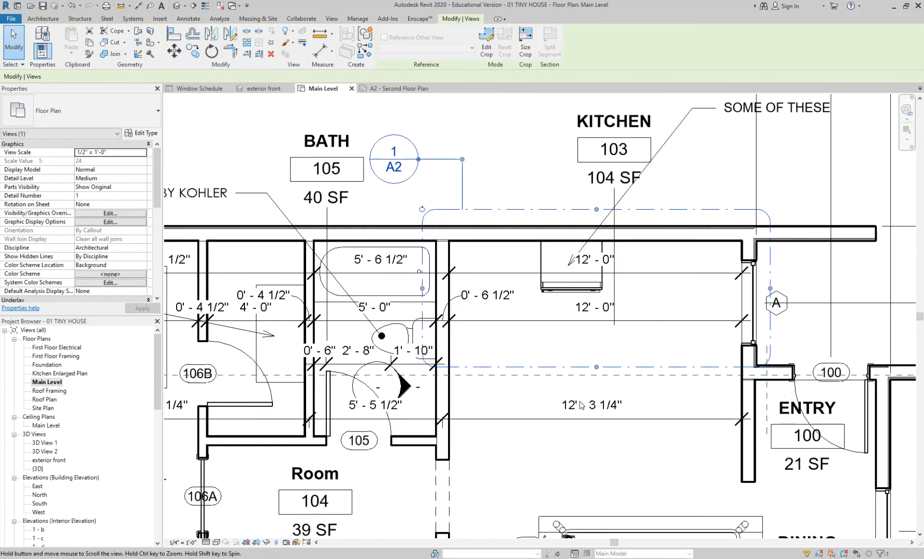
key(Escape)
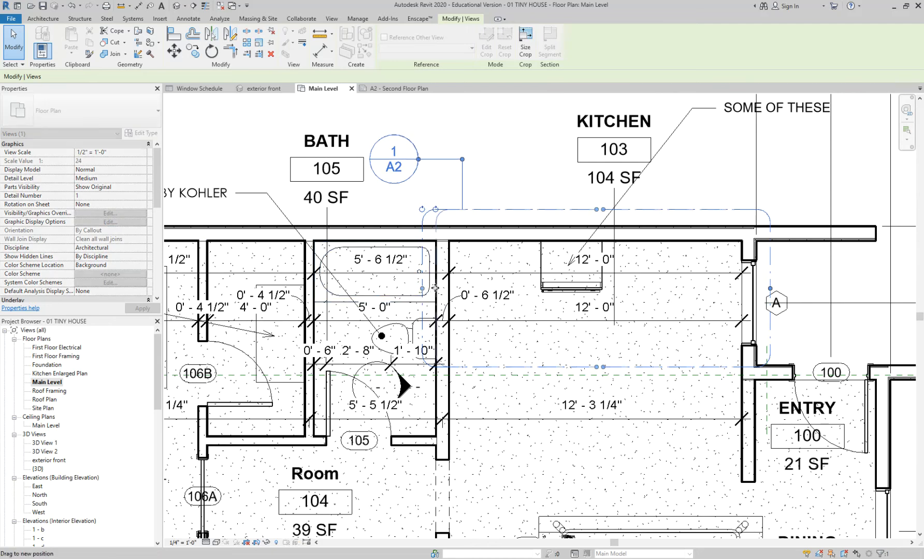
Open the Kitchen Enlarged Plan from its callout head, check the cropped view there and on sheet A2, and return to Main Level.
double_click(402, 182)
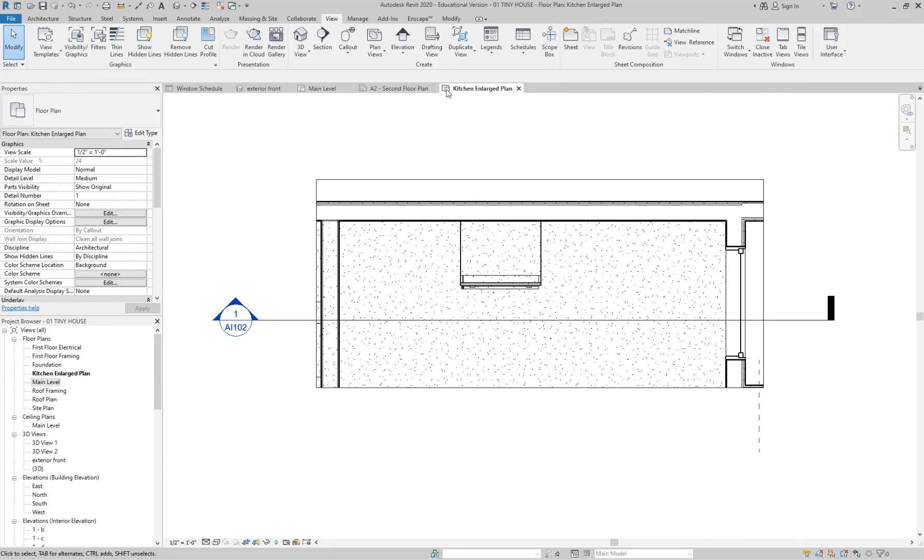
click(409, 89)
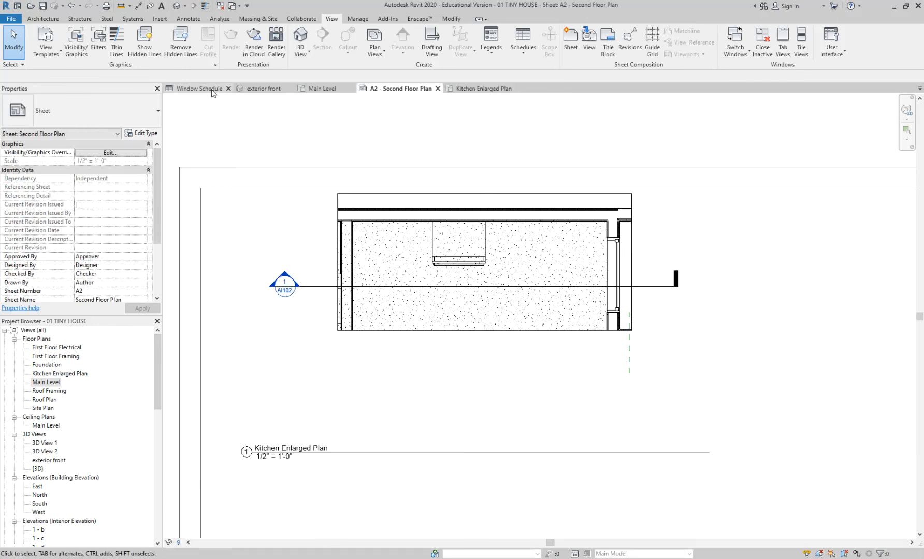
click(322, 88)
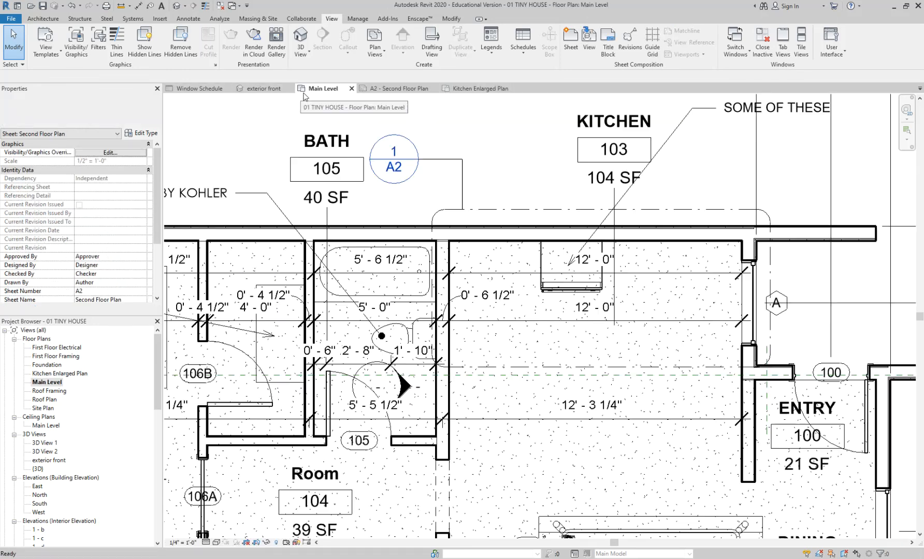
Extend the kitchen callout's bottom edge down near the ends of the kitchen's side walls and clear the selection.
click(521, 367)
drag(597, 393, 589, 470)
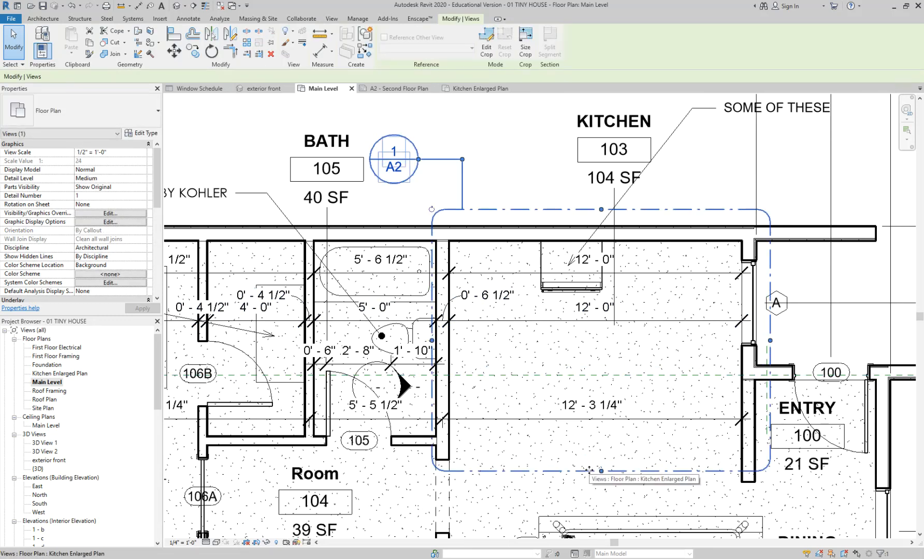
scroll(601, 400, down, 3)
middle_drag(382, 451, 425, 392)
scroll(426, 392, up, 3)
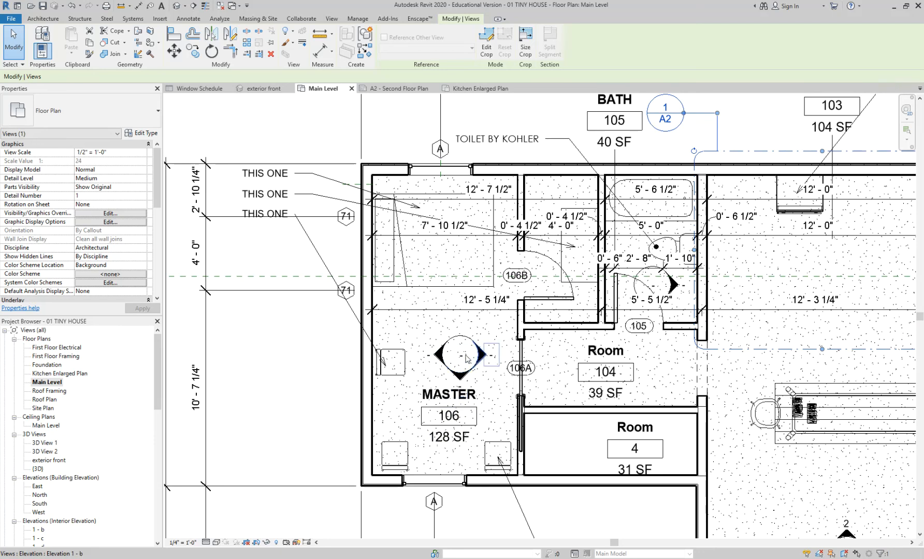
scroll(454, 374, down, 1)
click(706, 184)
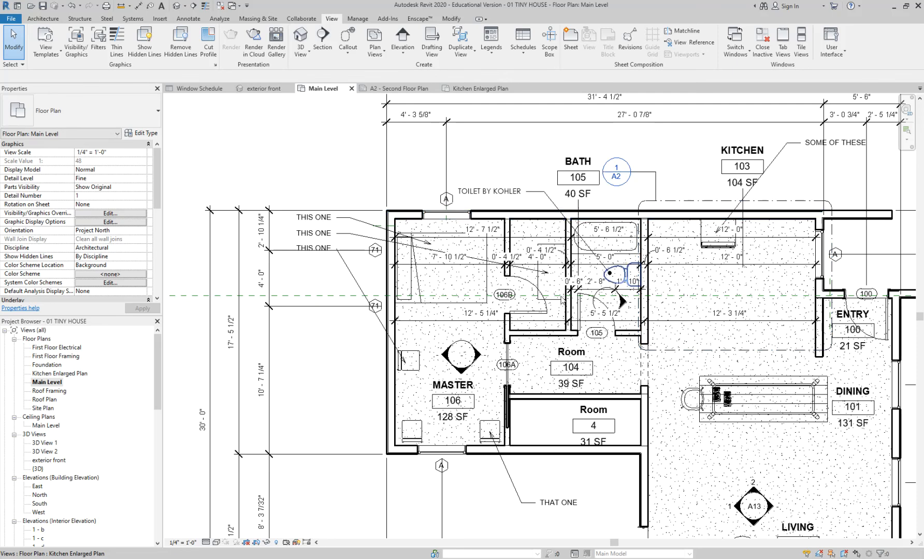
scroll(536, 326, up, 1)
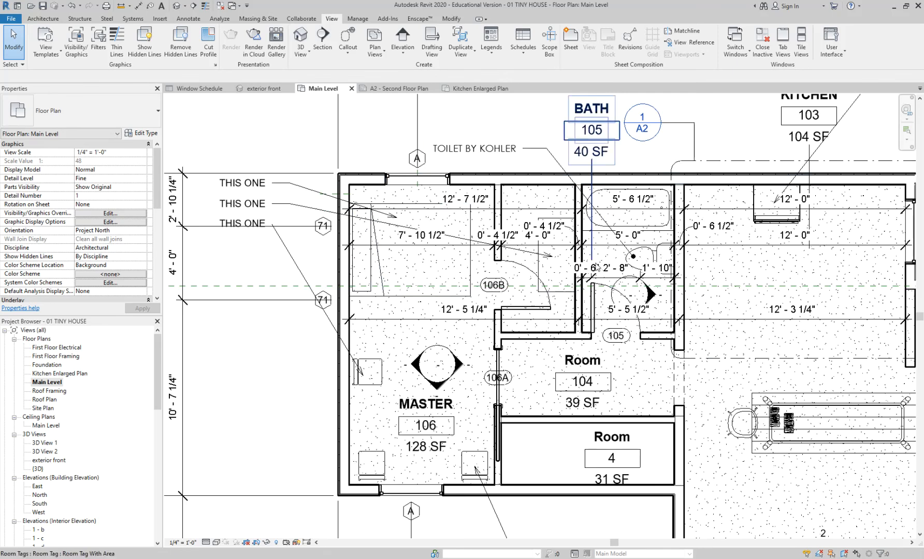
scroll(528, 365, down, 2)
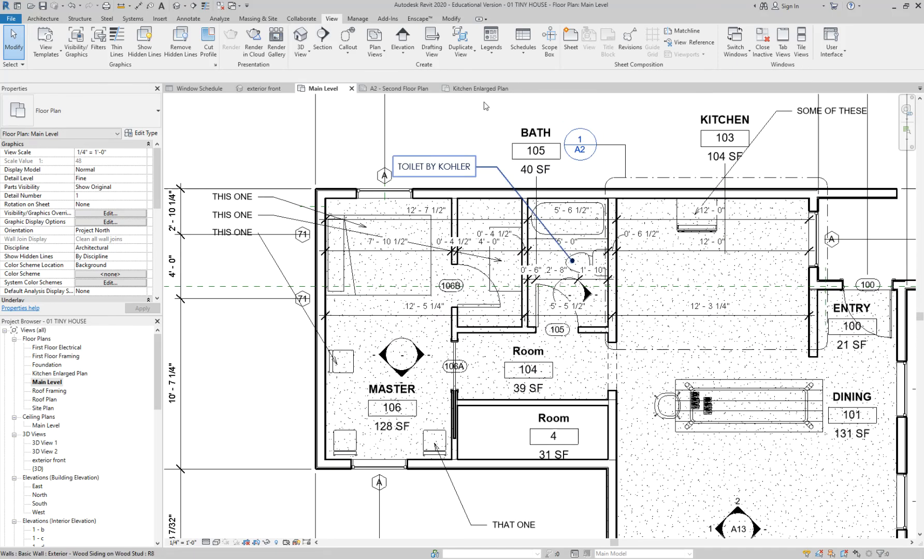
click(347, 40)
click(301, 174)
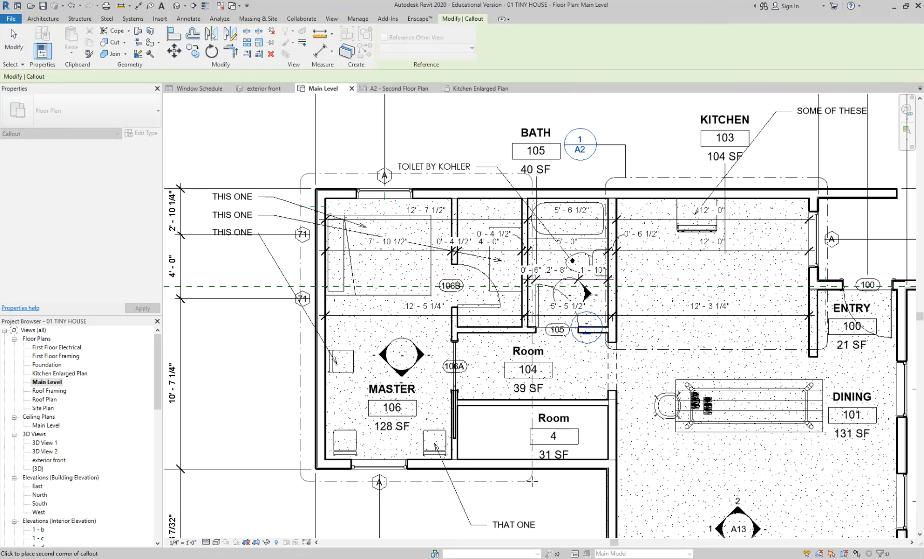
key(Escape)
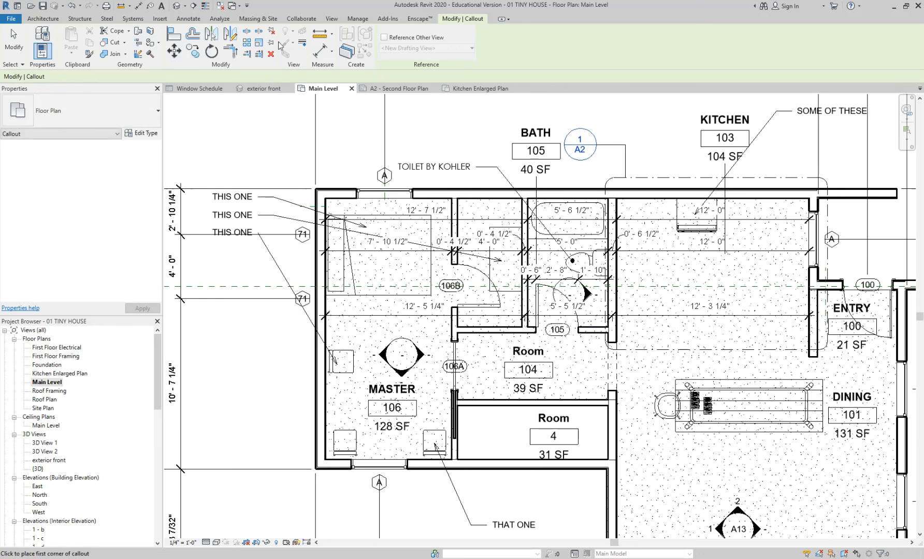
Create a sketched callout with a stepped outline enclosing the Master bedroom and its adjoining closet, finish the sketch, and clear the selection.
click(331, 18)
click(350, 52)
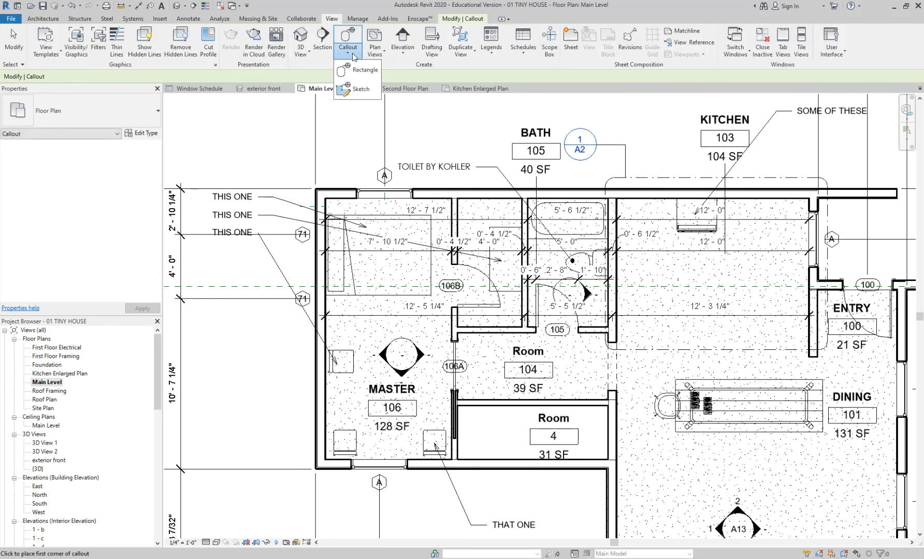
click(362, 92)
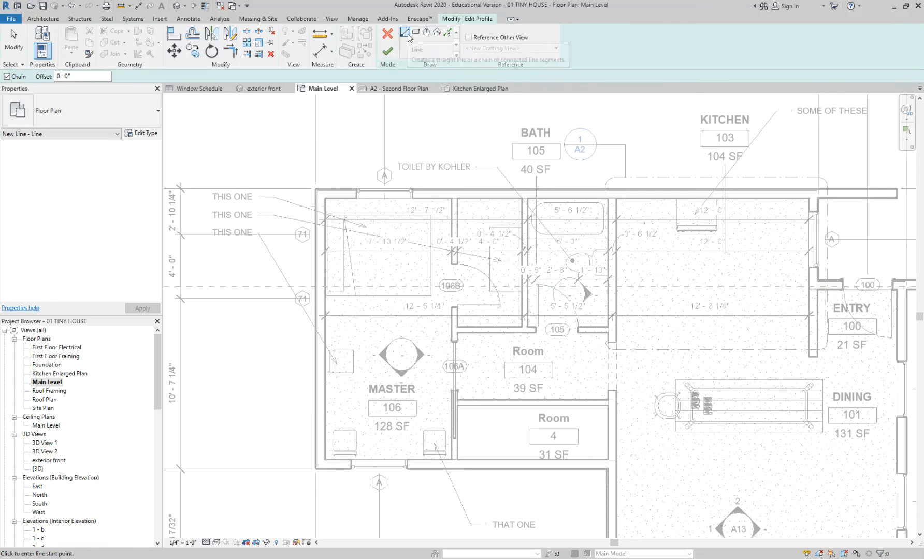
click(299, 176)
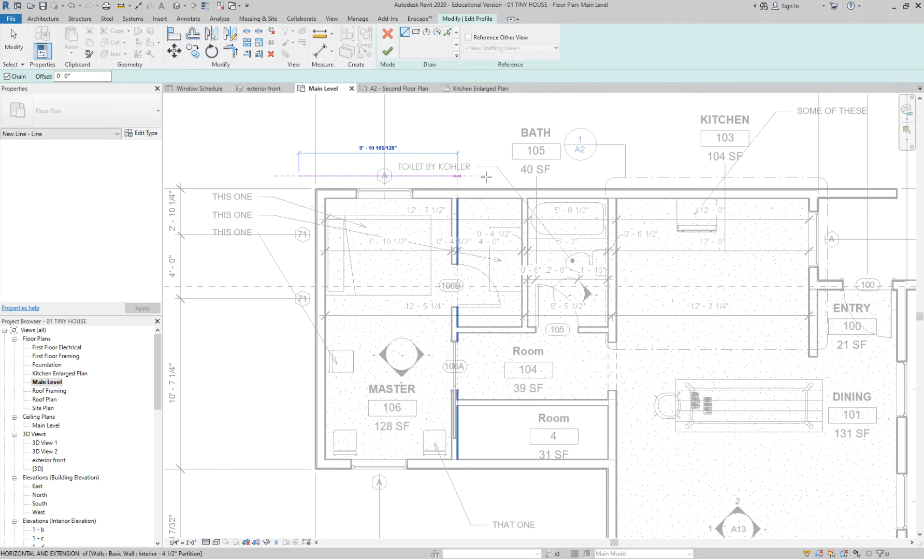
click(528, 176)
click(530, 346)
click(468, 347)
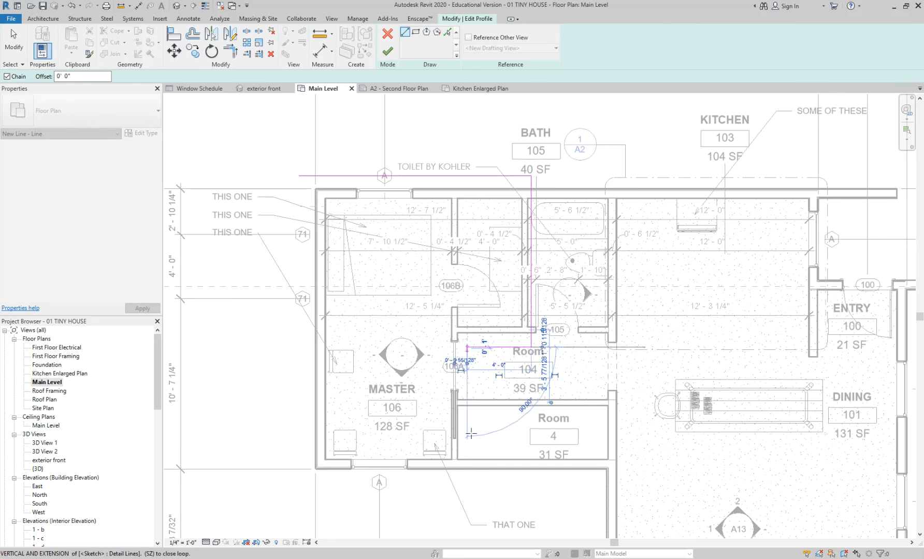
click(467, 479)
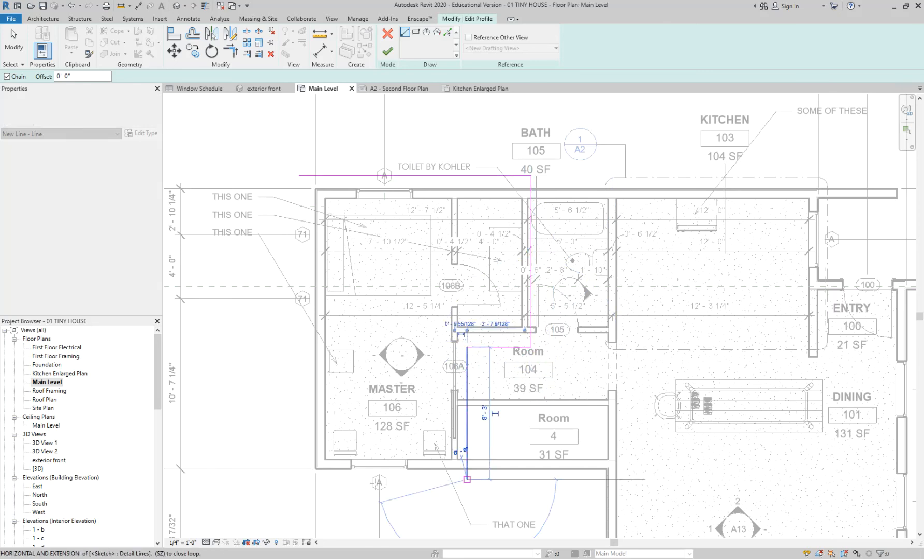
click(299, 480)
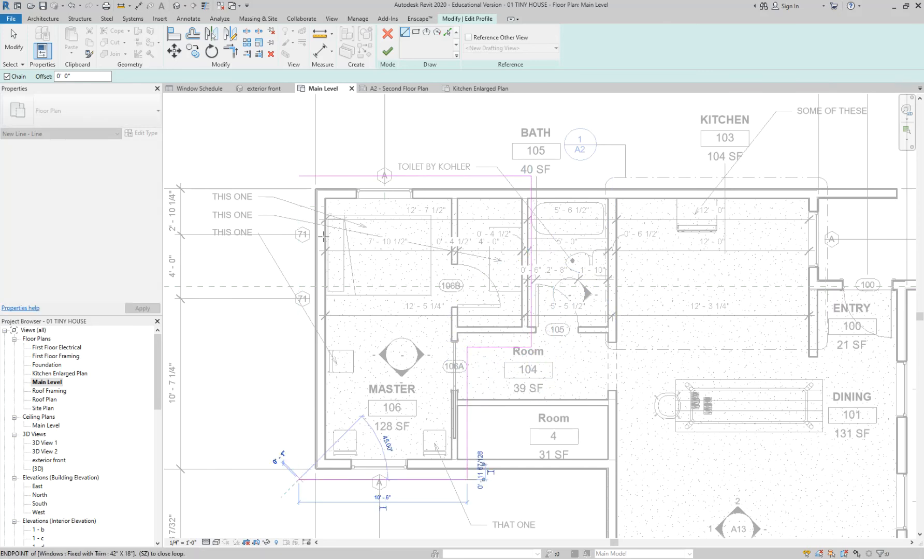
click(299, 175)
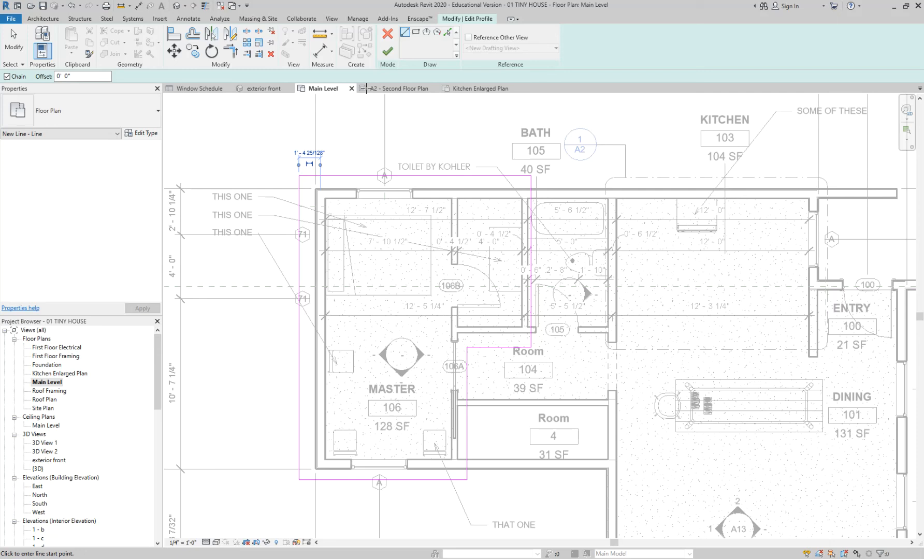
click(389, 56)
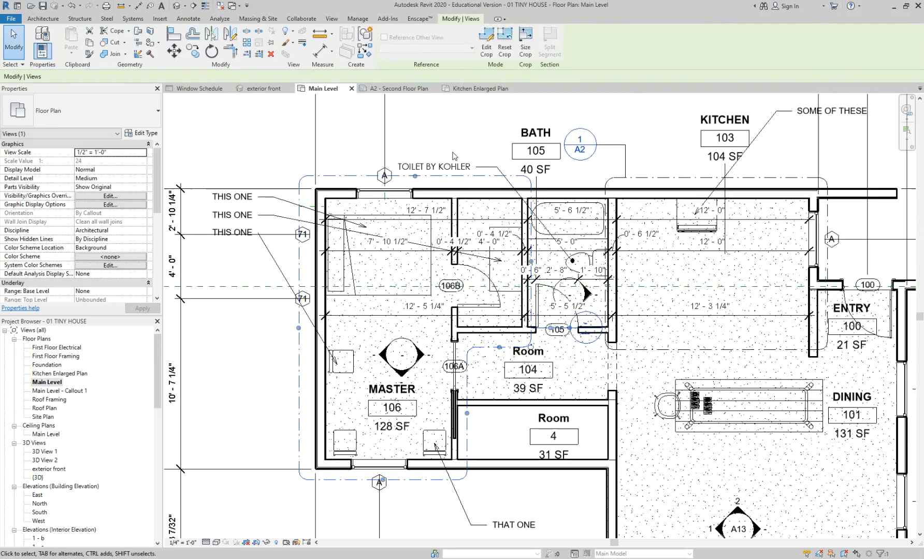
click(263, 409)
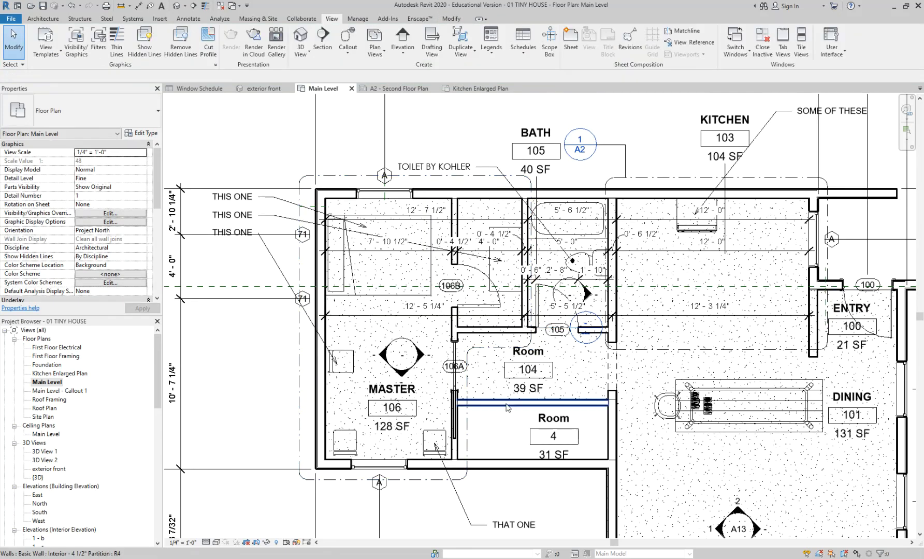
Select the Master bedroom callout, move its head outside the boundary's upper-left corner, and clear the selection.
click(493, 352)
scroll(570, 334, up, 2)
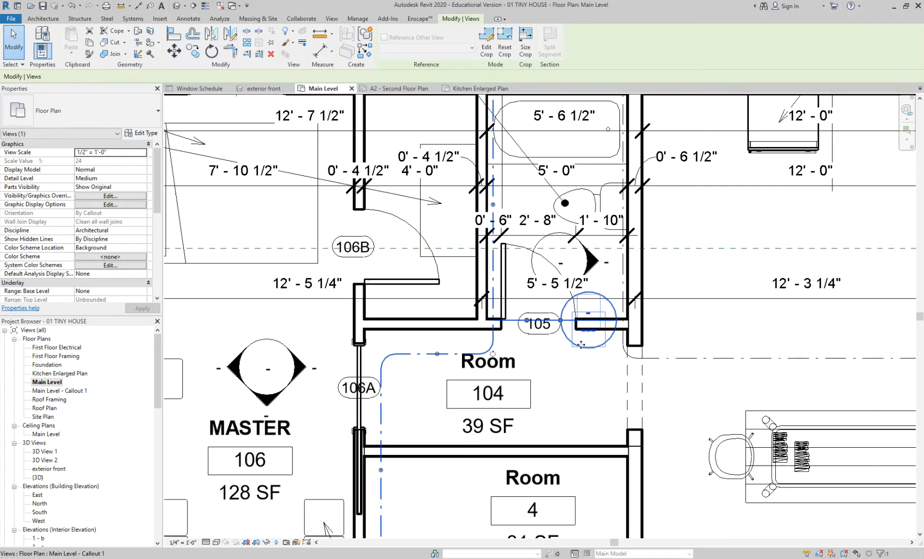
scroll(569, 336, down, 1)
drag(570, 336, 240, 141)
click(293, 141)
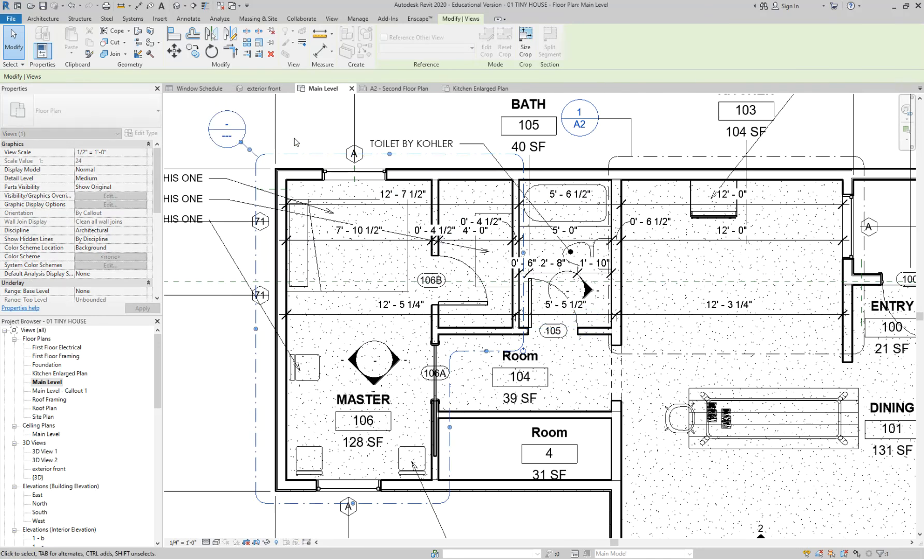
scroll(305, 141, down, 3)
middle_drag(311, 143, 358, 177)
middle_drag(360, 249, 361, 252)
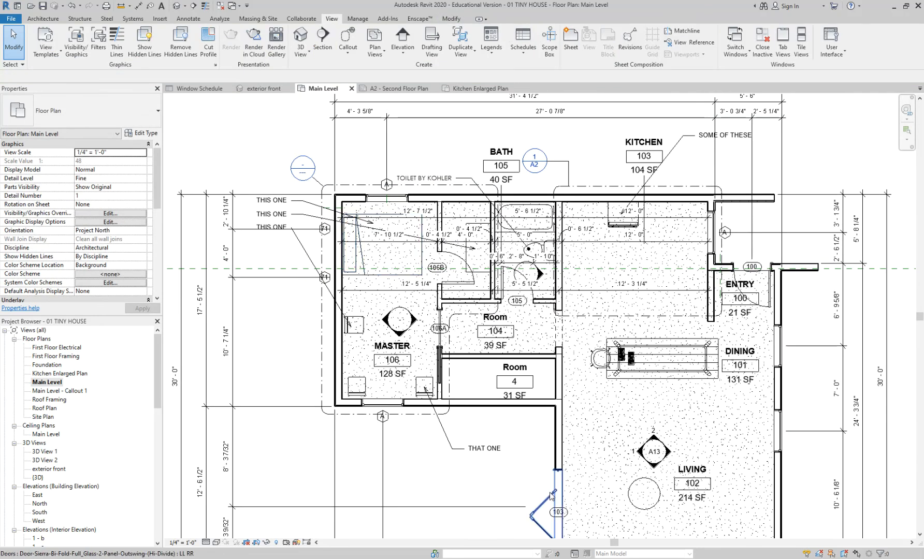
scroll(433, 293, up, 3)
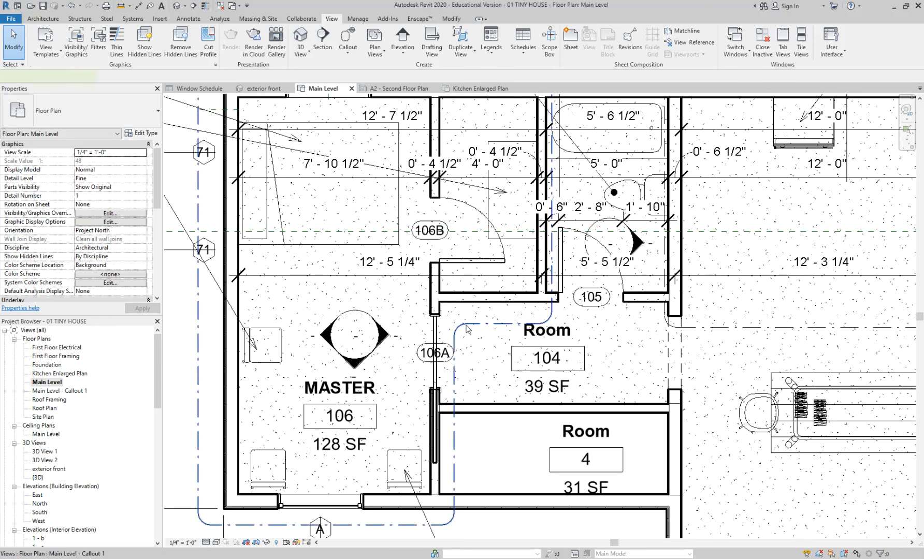
Tighten the Master bedroom callout boundary around the room by moving its stepped, right, bottom and left edges closer to the walls.
click(469, 338)
scroll(503, 357, up, 2)
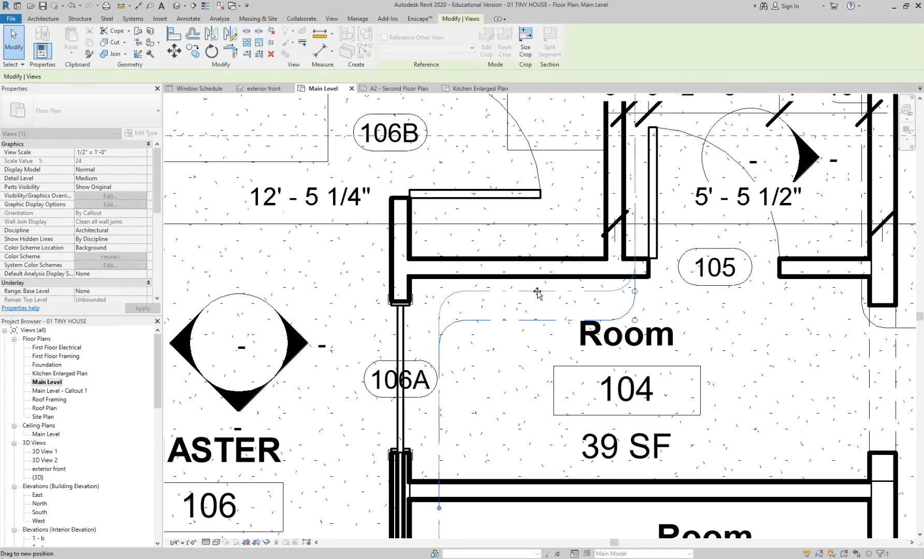
scroll(539, 291, down, 2)
click(482, 416)
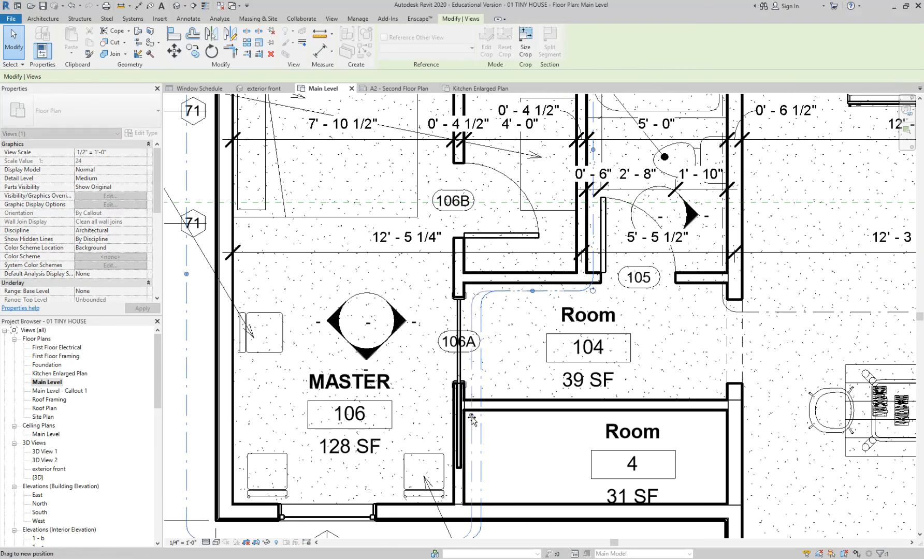
scroll(484, 418, down, 2)
scroll(379, 484, up, 2)
drag(420, 484, 421, 477)
drag(276, 278, 296, 279)
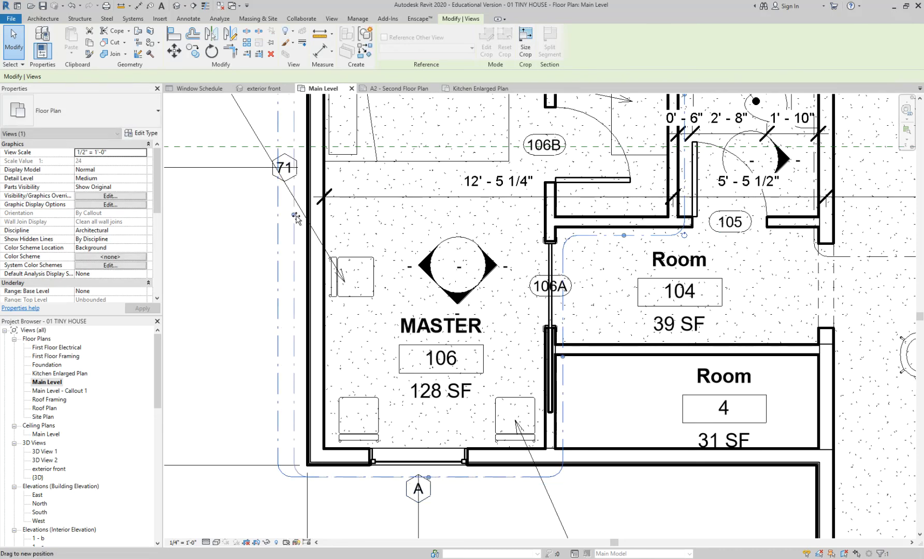
scroll(277, 345, down, 2)
middle_drag(278, 346, 301, 466)
middle_drag(326, 251, 381, 203)
Open the Main Level - Callout 1 view and rename it Master Bedroom.
click(50, 393)
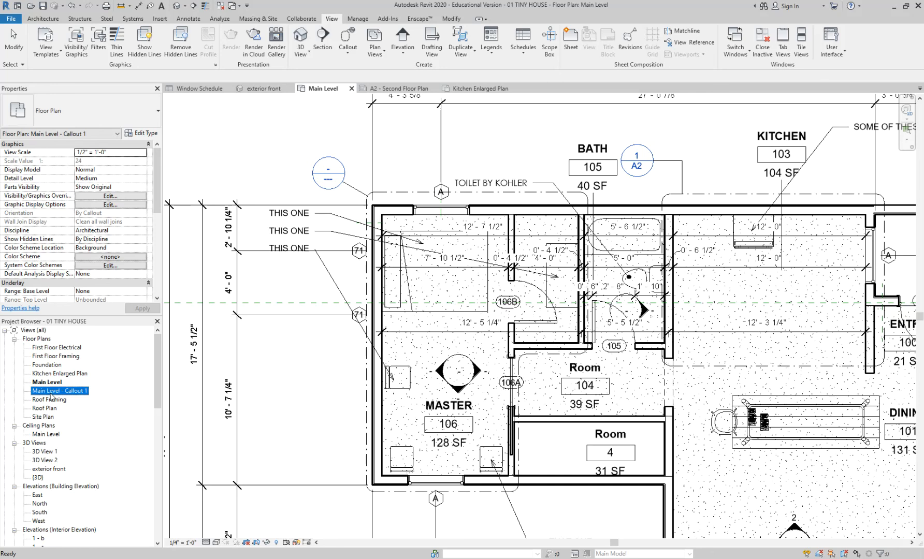
double_click(50, 394)
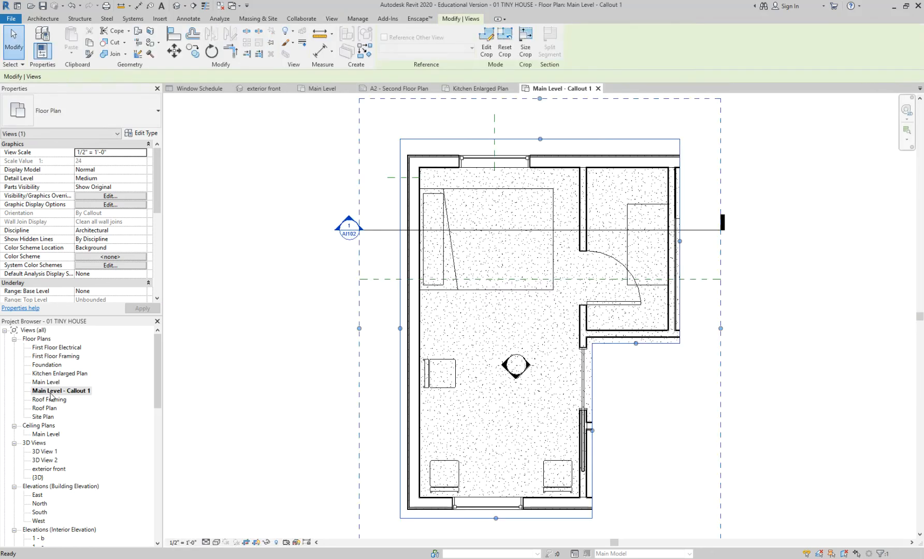
right_click(59, 393)
click(99, 309)
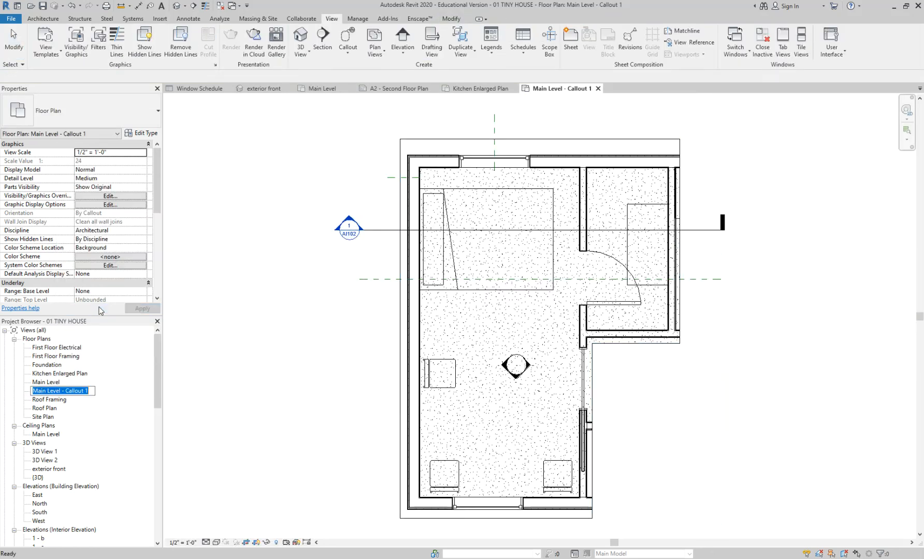
text(Master Bed)
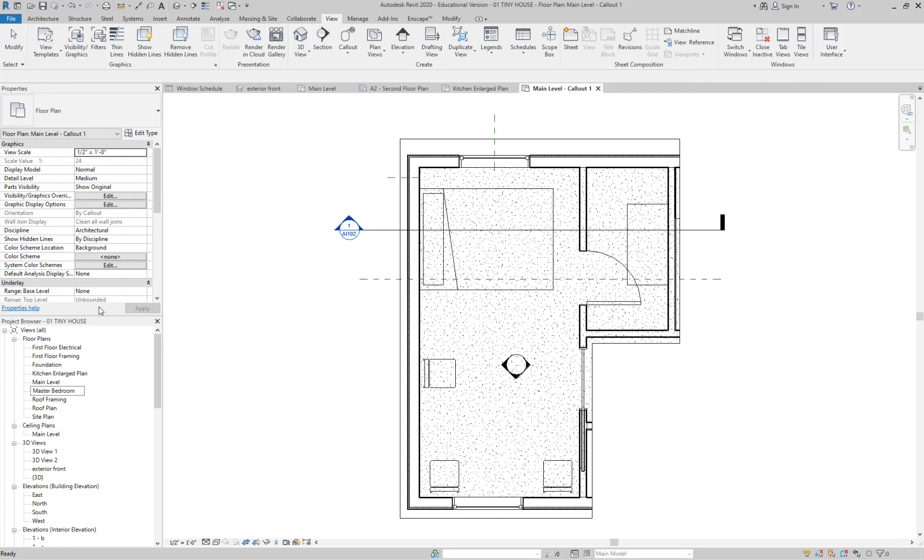
text(room)
key(Return)
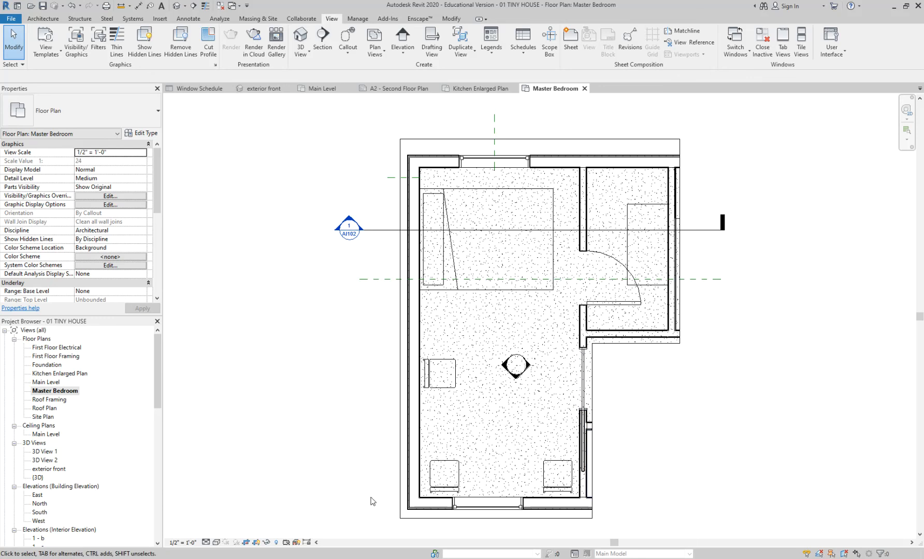
Set the Master Bedroom view's visual style to Hidden Line and return to the Main Level plan.
click(217, 542)
click(246, 495)
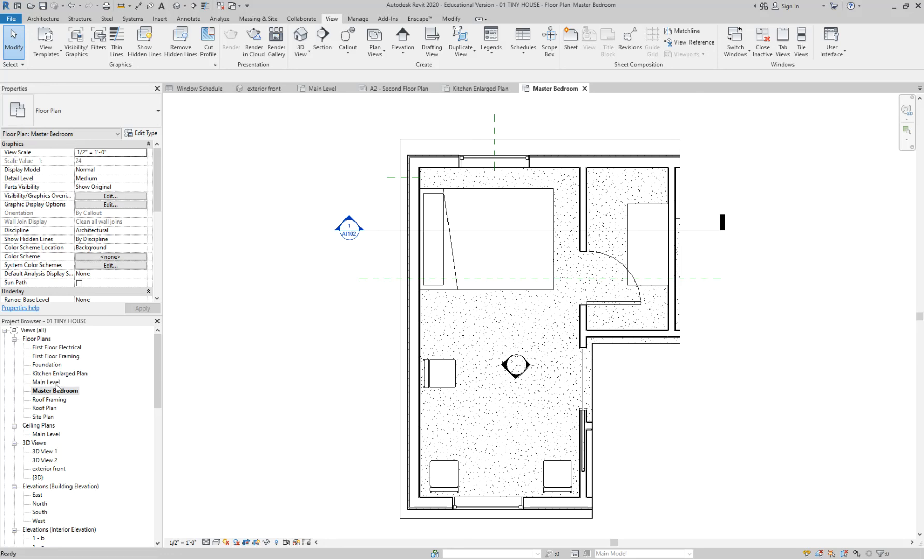
double_click(46, 383)
middle_drag(542, 440, 463, 412)
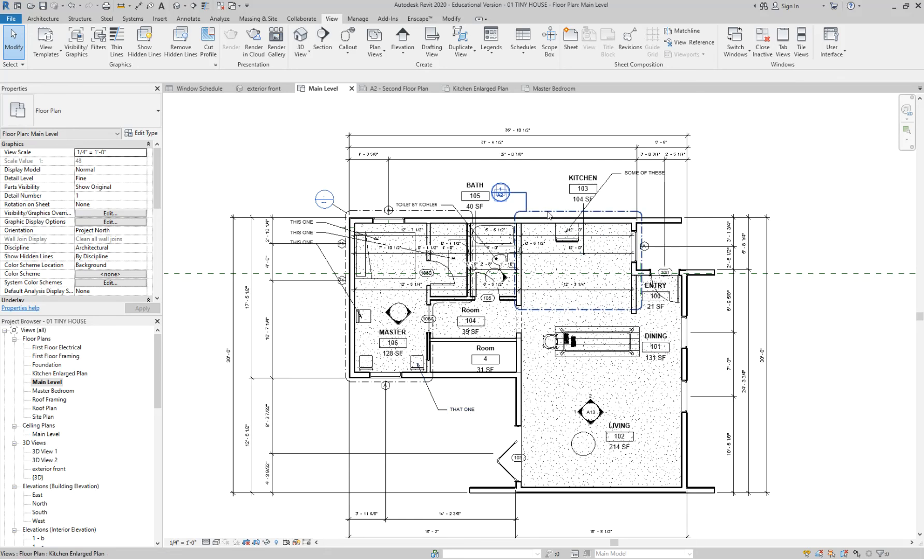